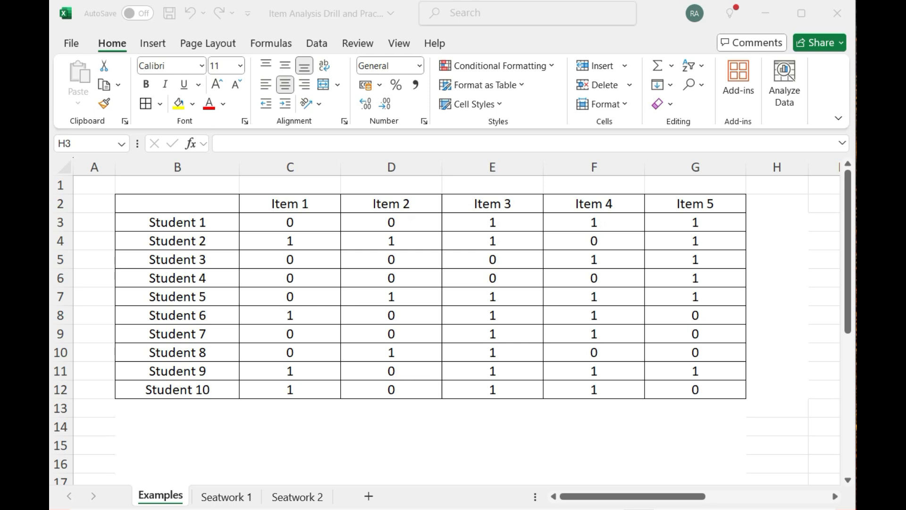
- Sum Student 1's scores for Items 1 to 5 in cell H3 with AutoSum
{"action": "scroll", "coordinate": [775, 398], "scroll_direction": "down", "scroll_amount": 5}
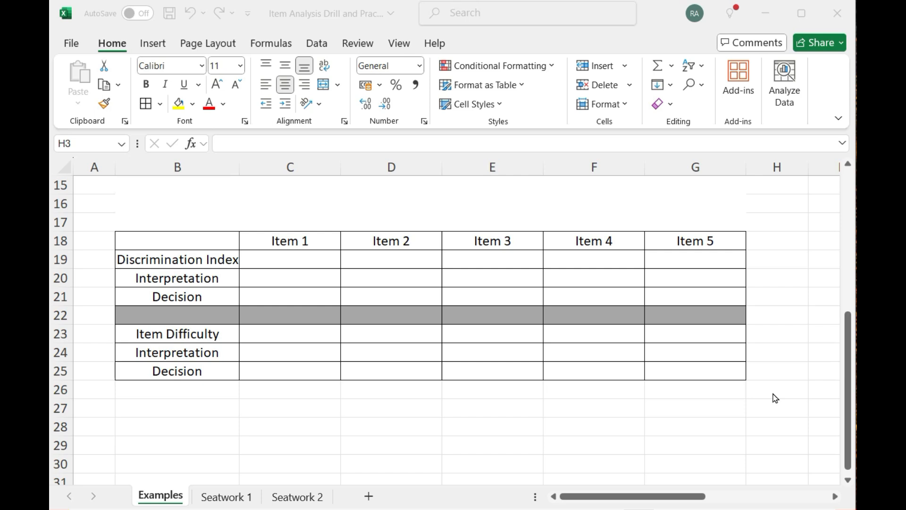
{"action": "scroll", "coordinate": [776, 398], "scroll_direction": "up", "scroll_amount": 5}
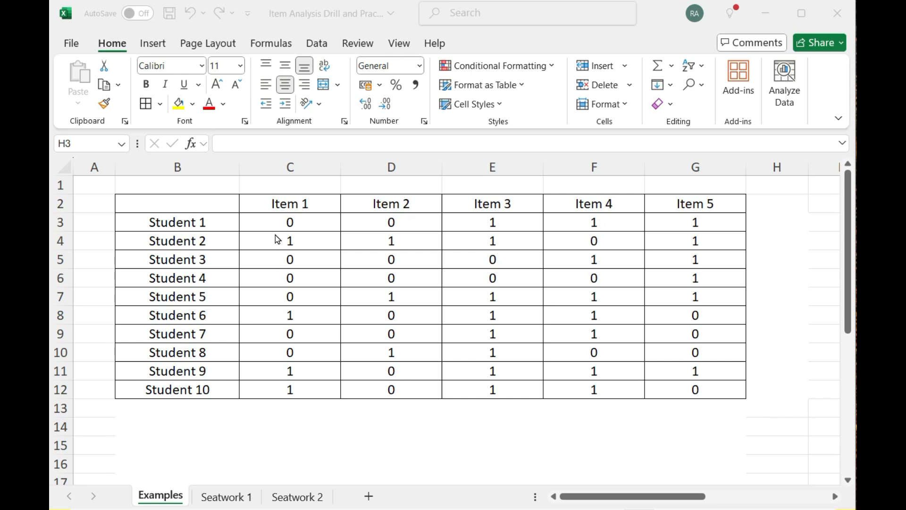
{"action": "left_click", "coordinate": [264, 222]}
{"action": "left_click", "coordinate": [264, 222]}
{"action": "left_click_drag", "start_coordinate": [264, 222], "coordinate": [675, 223]}
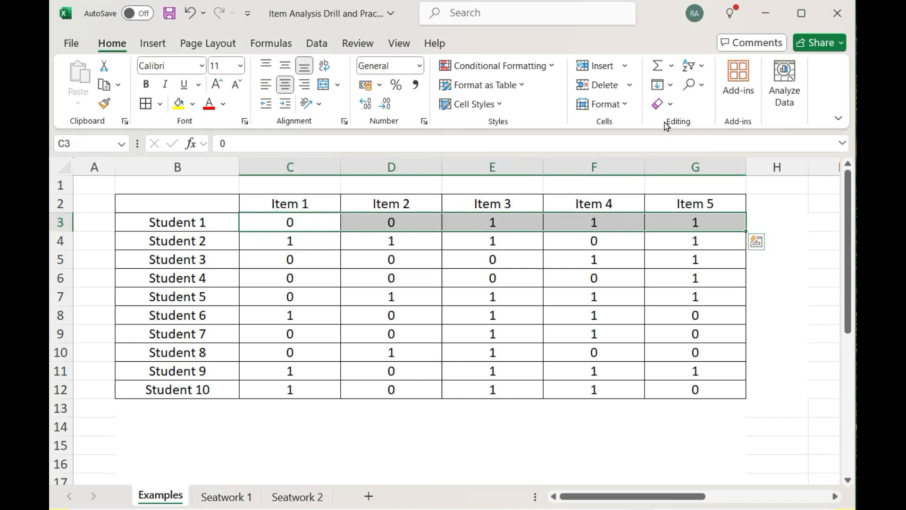
{"action": "left_click", "coordinate": [663, 67]}
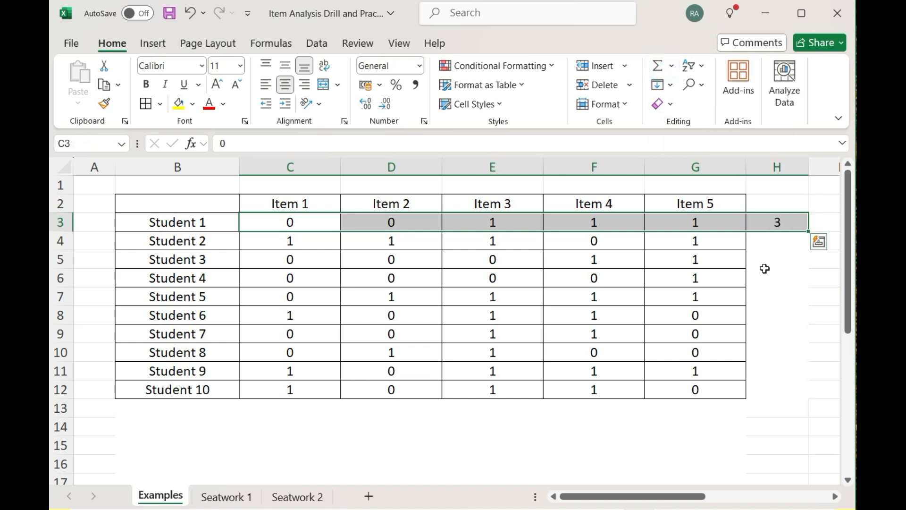
{"action": "left_click", "coordinate": [778, 326]}
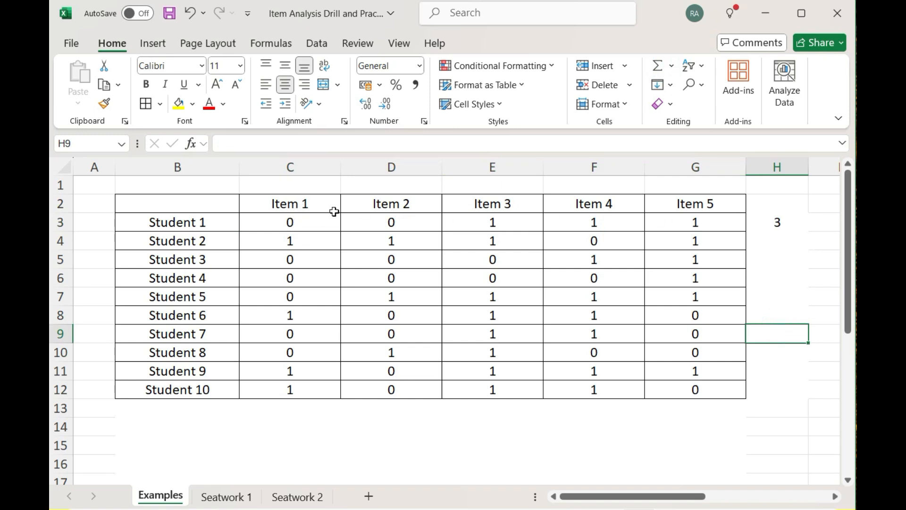
- Copy the total formula from H3 down through H12 for all the other students
{"action": "left_click", "coordinate": [760, 221]}
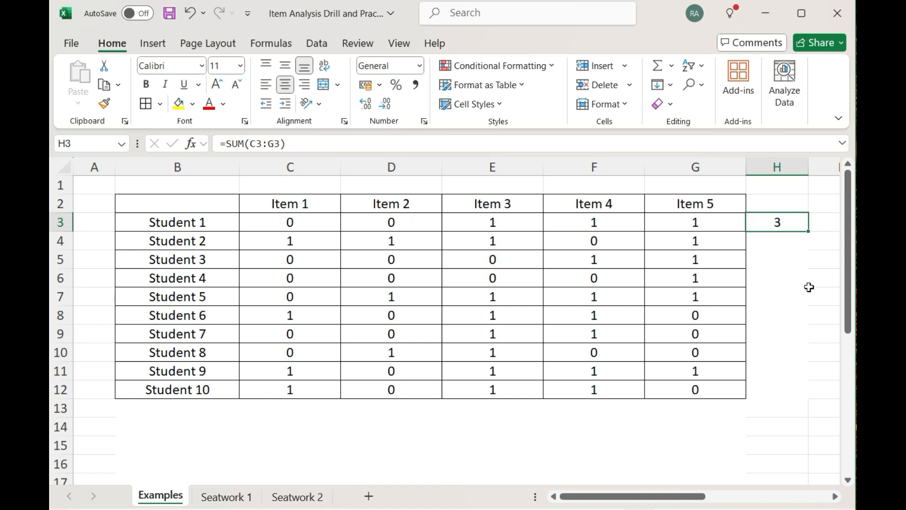
{"action": "left_click", "coordinate": [807, 233]}
{"action": "left_click_drag", "start_coordinate": [807, 233], "coordinate": [782, 395]}
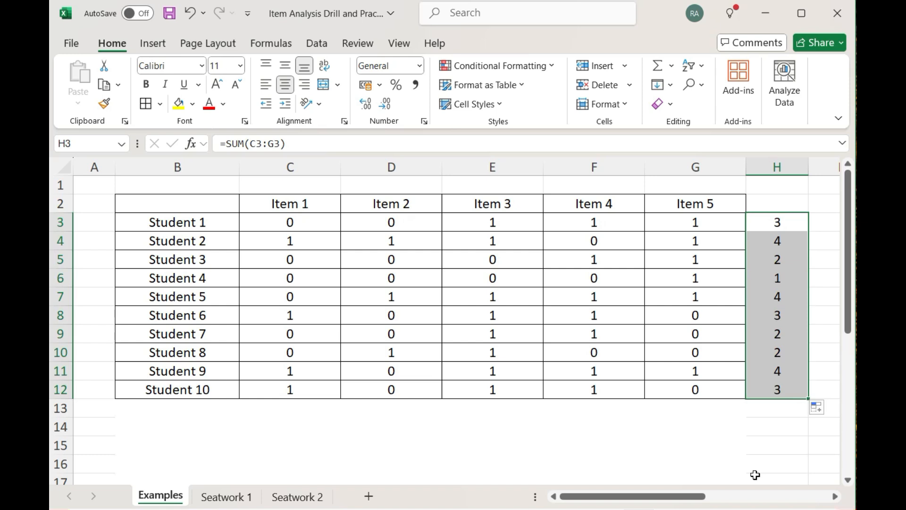
{"action": "left_click", "coordinate": [603, 429]}
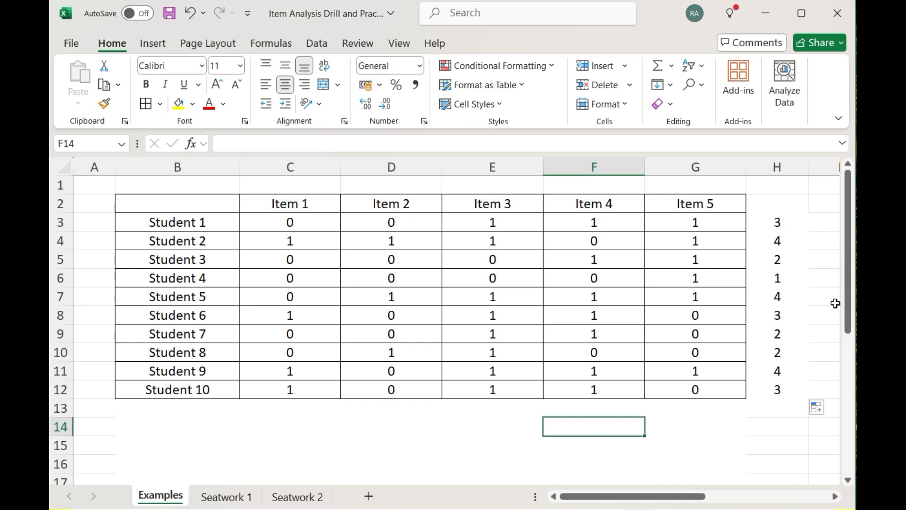
- Sort the student rows B3:H12 by the total scores in column H, from largest to smallest
{"action": "left_click", "coordinate": [796, 223]}
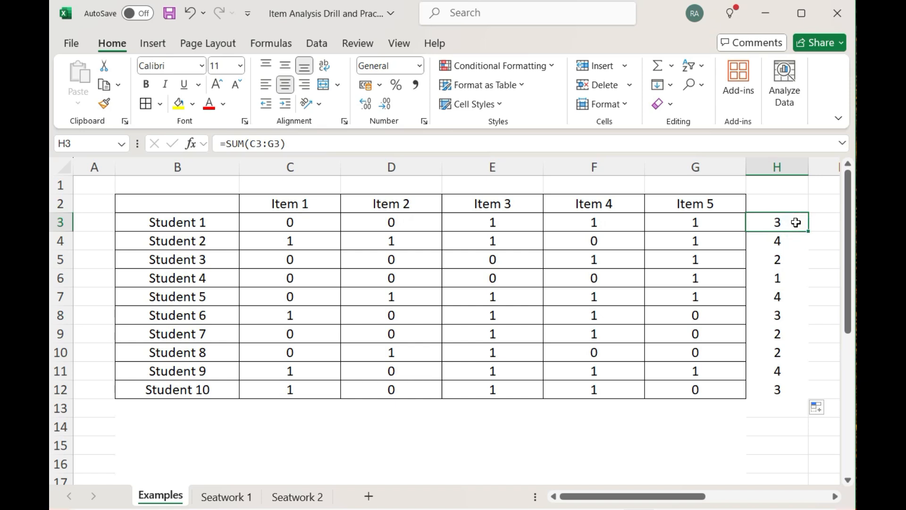
{"action": "left_click_drag", "start_coordinate": [796, 222], "coordinate": [196, 393]}
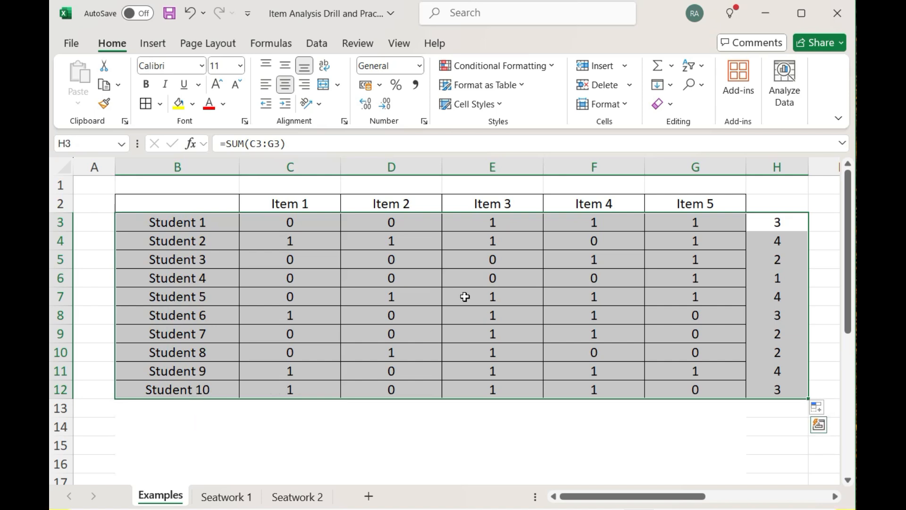
{"action": "left_click", "coordinate": [703, 70]}
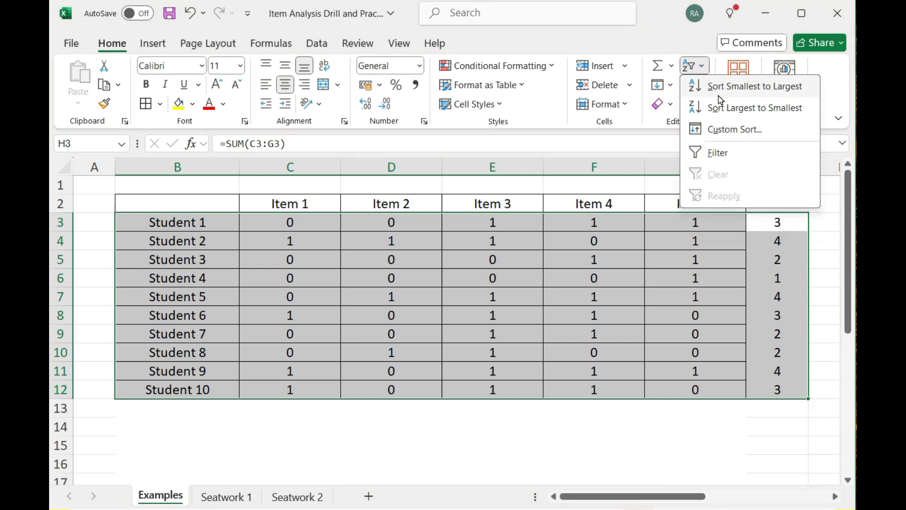
{"action": "left_click", "coordinate": [738, 106]}
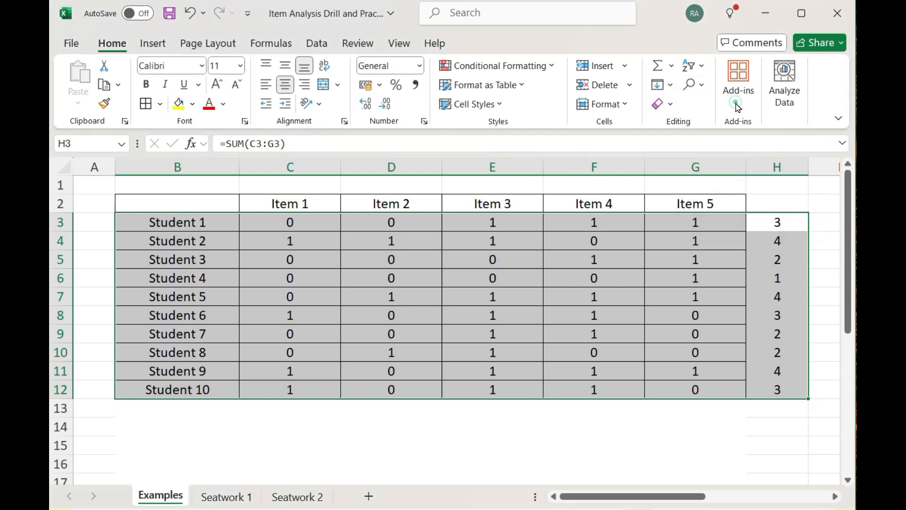
{"action": "left_click", "coordinate": [651, 443]}
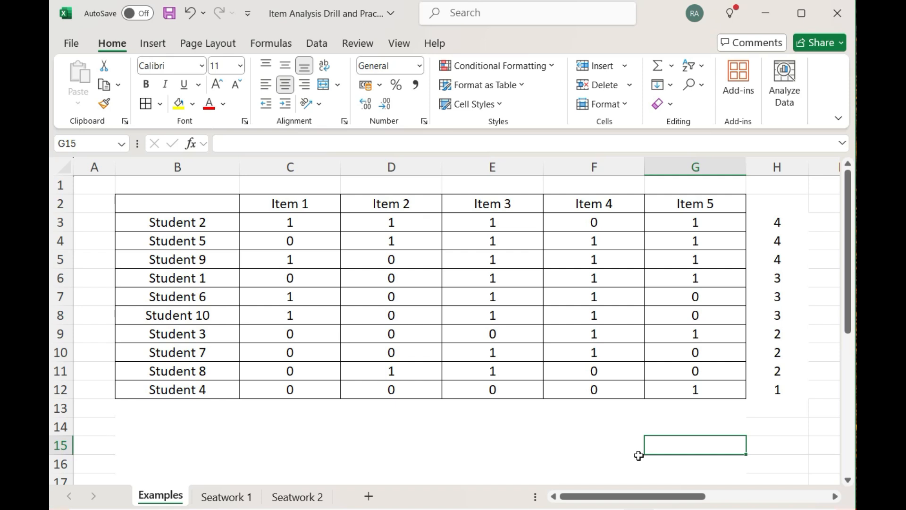
- Calculate 27% of the 10 students in cell D14 with the formula =10*.27
{"action": "left_click", "coordinate": [387, 429]}
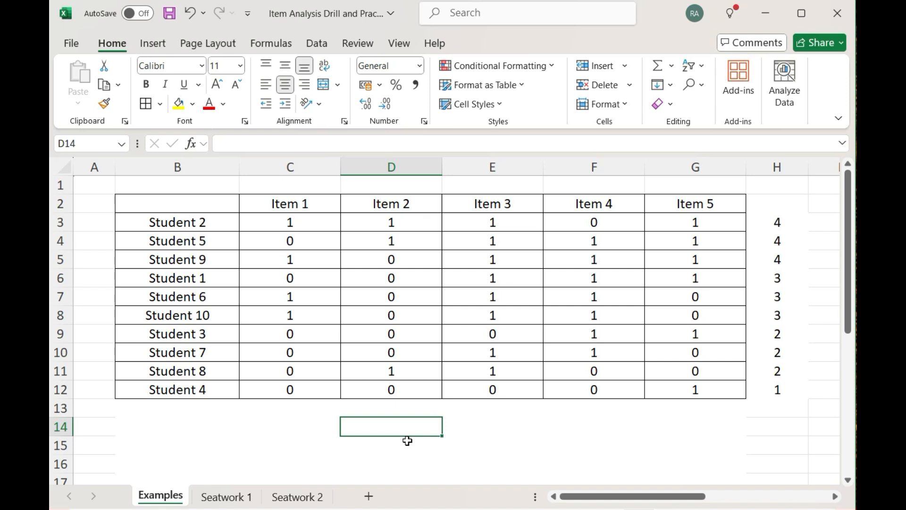
{"action": "type", "text": "="}
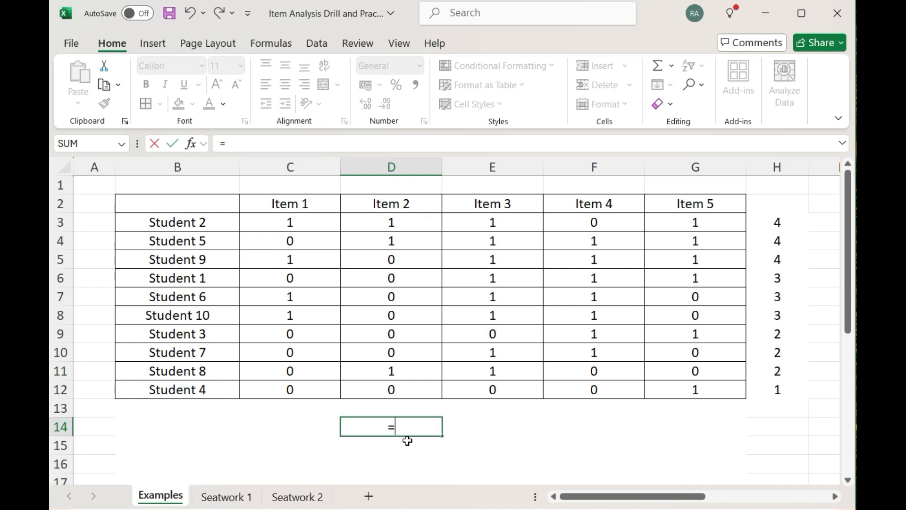
{"action": "type", "text": "10*.27"}
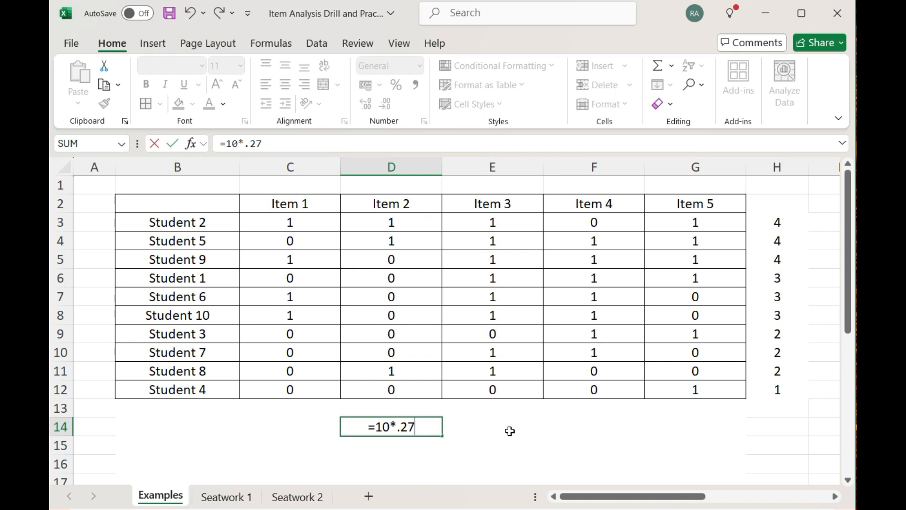
{"action": "key", "text": "Return"}
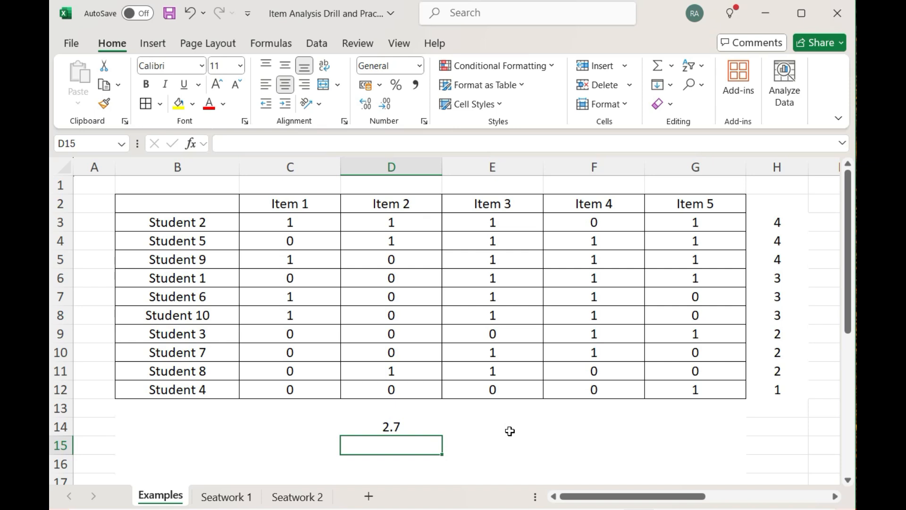
- Clear the group-size calculation from cell D14
{"action": "left_click", "coordinate": [411, 428]}
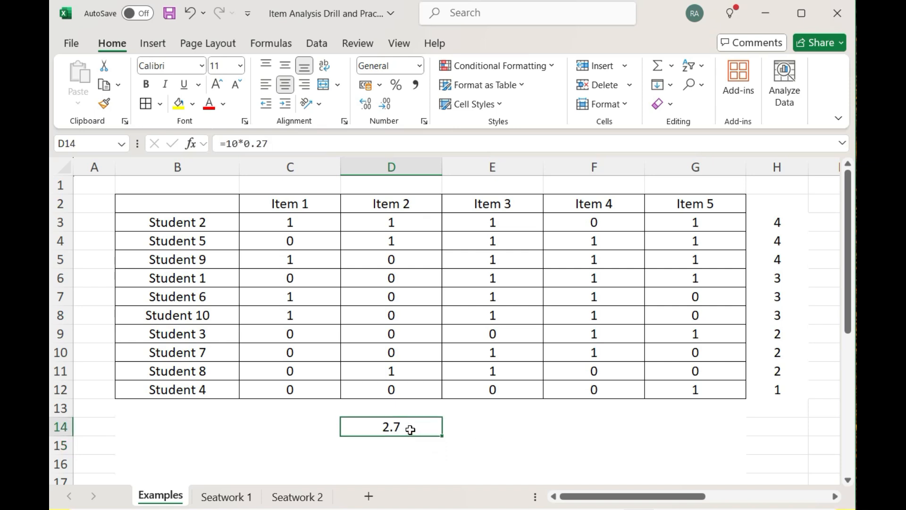
{"action": "key", "text": "Delete"}
{"action": "left_click", "coordinate": [486, 441]}
- Fill the three highest-scoring rows B3:H5 yellow and the three lowest-scoring rows B10:H12 light green
{"action": "left_click_drag", "start_coordinate": [129, 221], "coordinate": [753, 255]}
{"action": "left_click", "coordinate": [179, 106]}
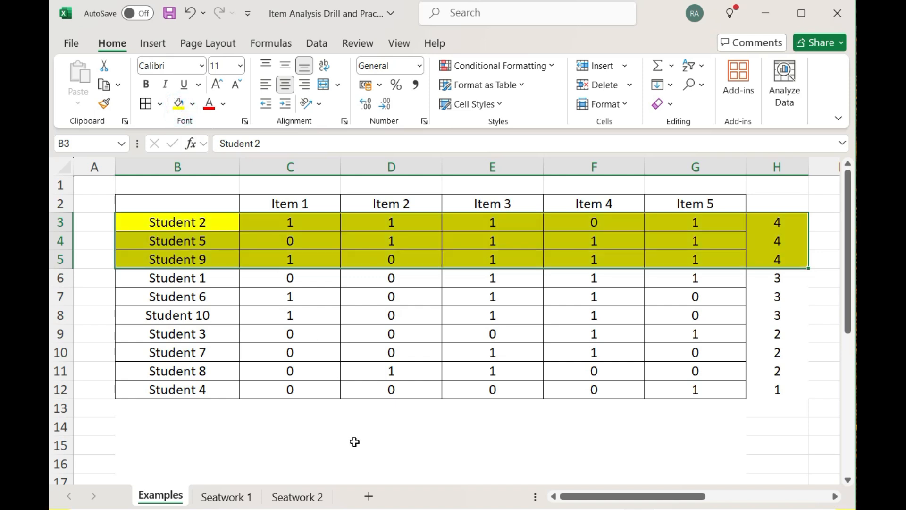
{"action": "left_click_drag", "start_coordinate": [163, 353], "coordinate": [779, 390]}
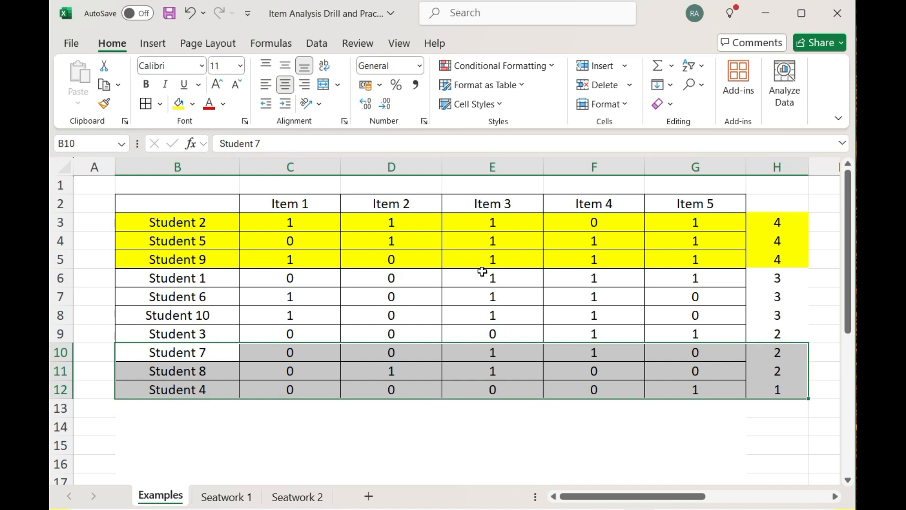
{"action": "left_click", "coordinate": [193, 110]}
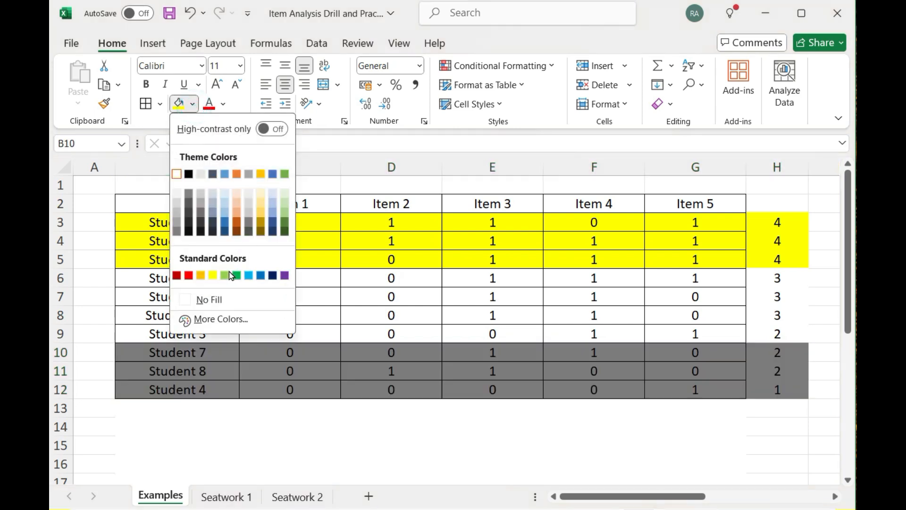
{"action": "left_click", "coordinate": [228, 275]}
{"action": "left_click", "coordinate": [355, 459]}
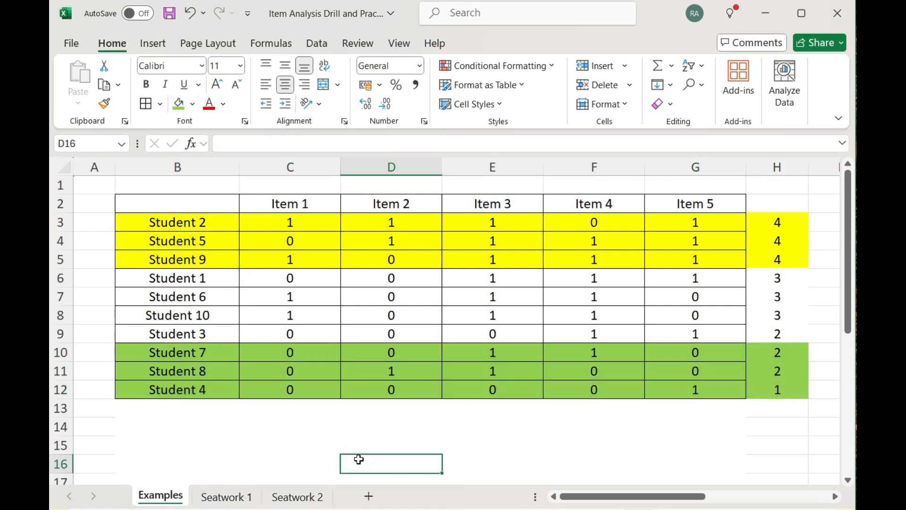
- Insert two blank rows above Student 1, directly below the yellow upper group
{"action": "left_click", "coordinate": [66, 279]}
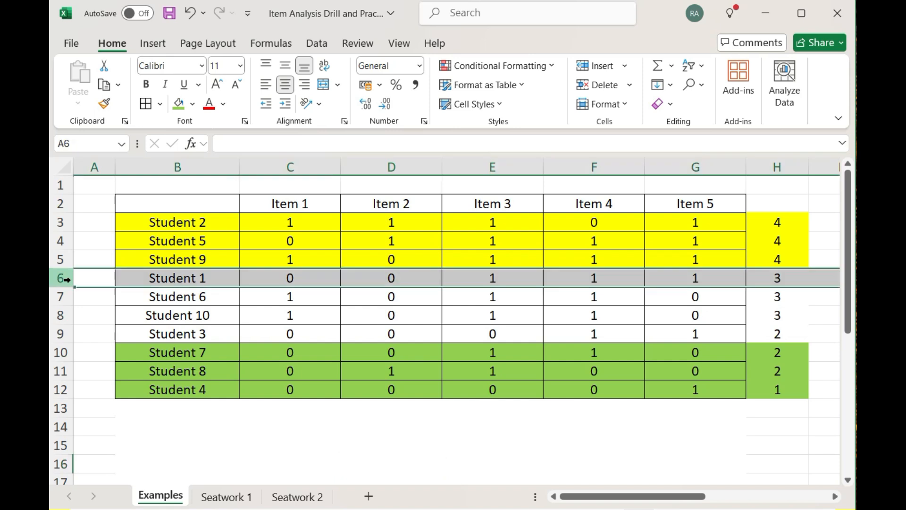
{"action": "right_click", "coordinate": [70, 281]}
{"action": "left_click", "coordinate": [126, 426]}
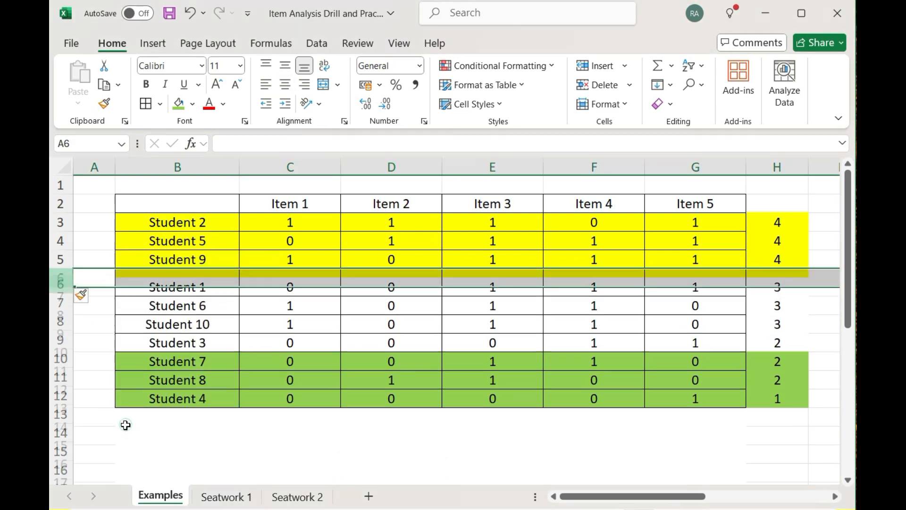
{"action": "right_click", "coordinate": [62, 277]}
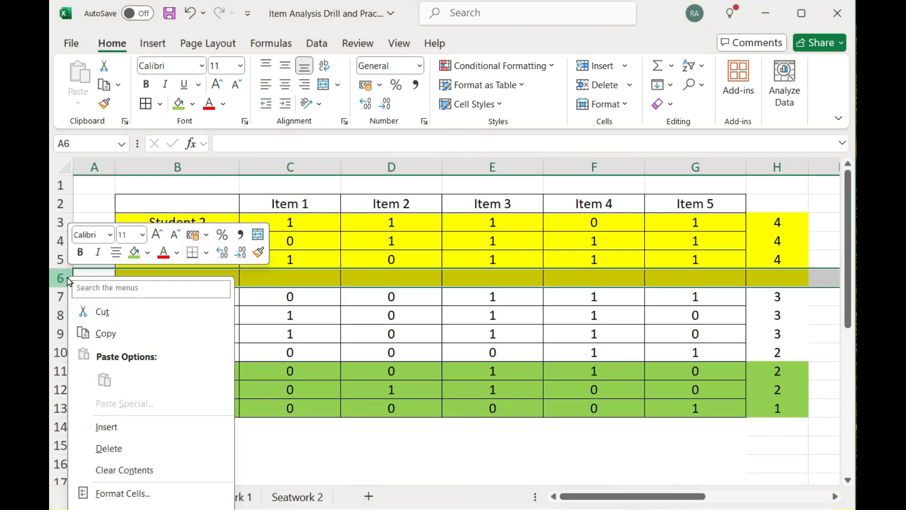
{"action": "left_click", "coordinate": [129, 427]}
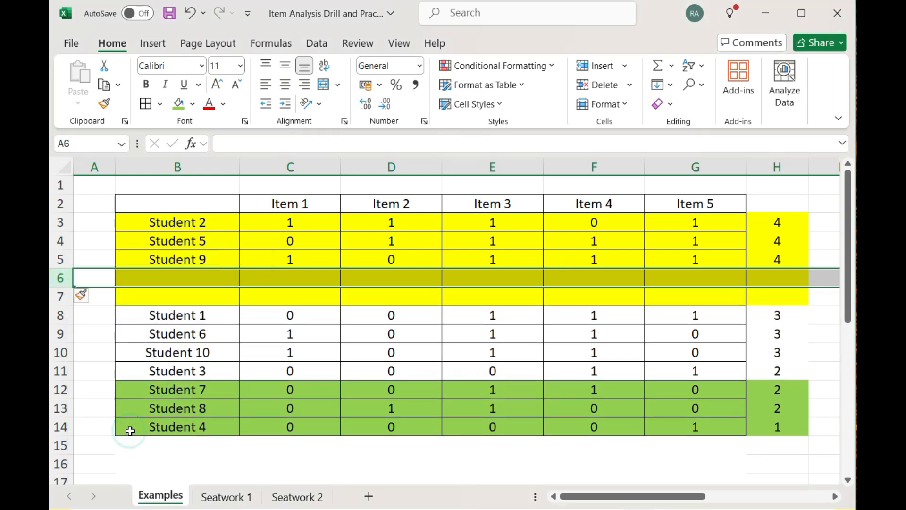
- Change the fill of the two inserted blank rows, B6:H7, to white
{"action": "left_click", "coordinate": [132, 277]}
{"action": "left_click_drag", "start_coordinate": [203, 280], "coordinate": [769, 293]}
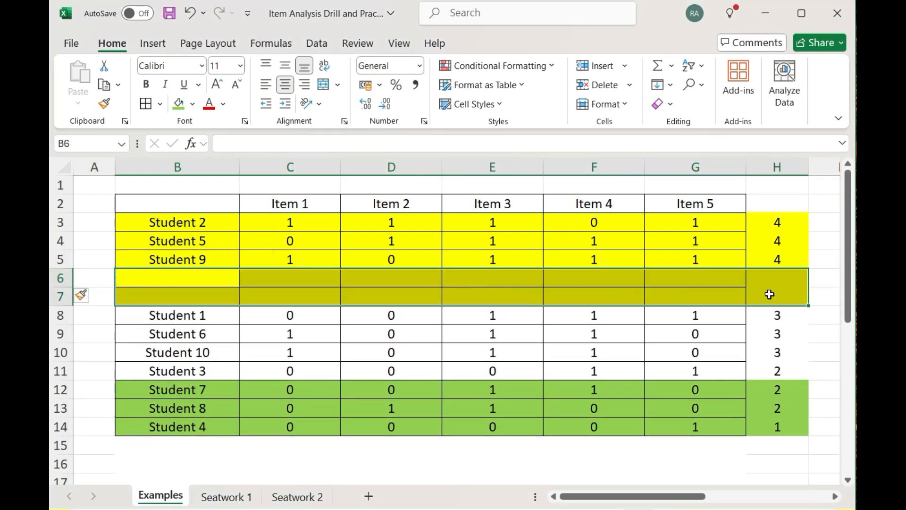
{"action": "left_click", "coordinate": [193, 104]}
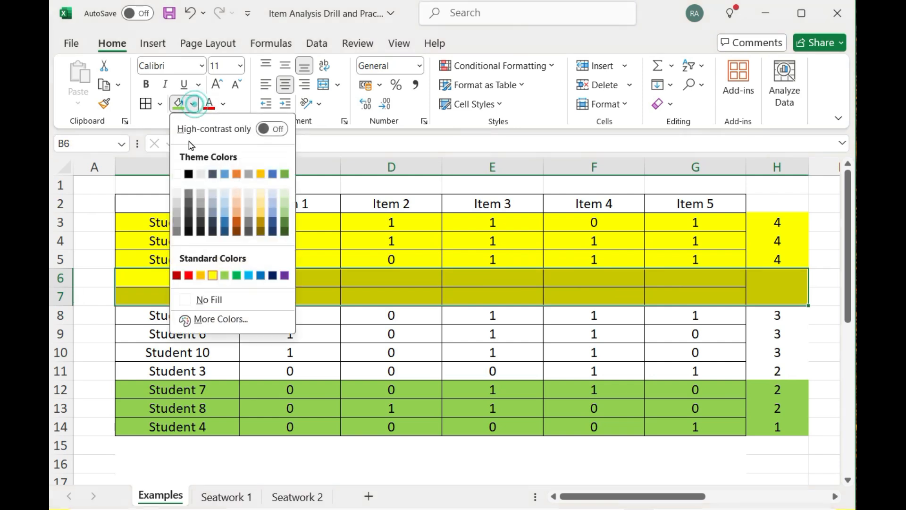
{"action": "left_click", "coordinate": [178, 173]}
- Label the two blank rows below the upper group "Total" in B6 and "pH" in B7
{"action": "left_click", "coordinate": [184, 277]}
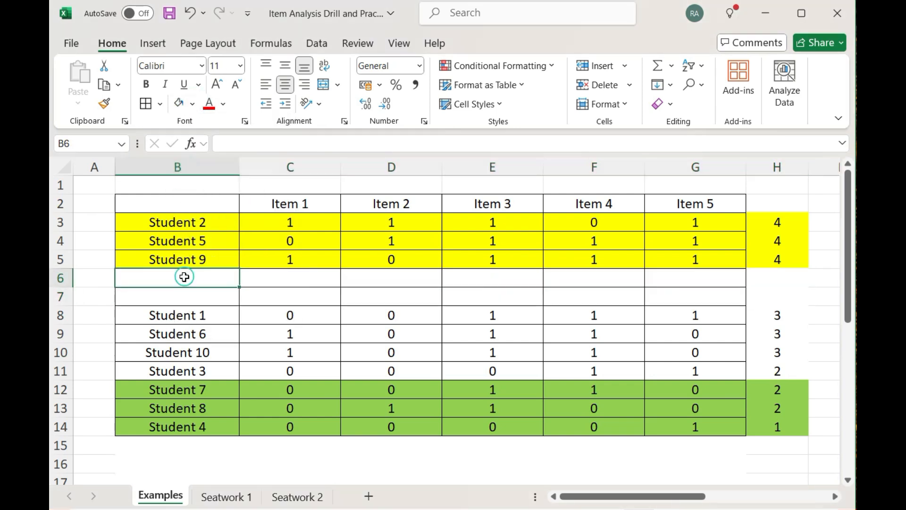
{"action": "type", "text": "Total"}
{"action": "key", "text": "Return"}
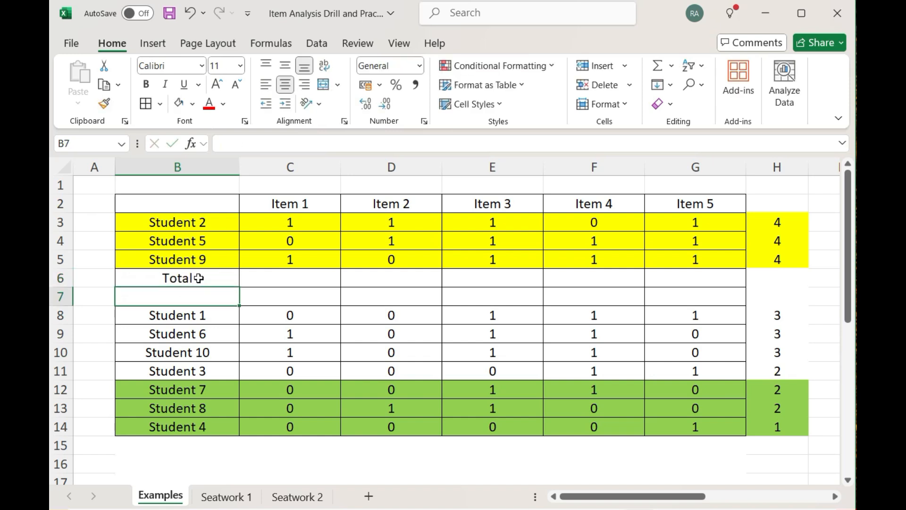
{"action": "type", "text": "pH"}
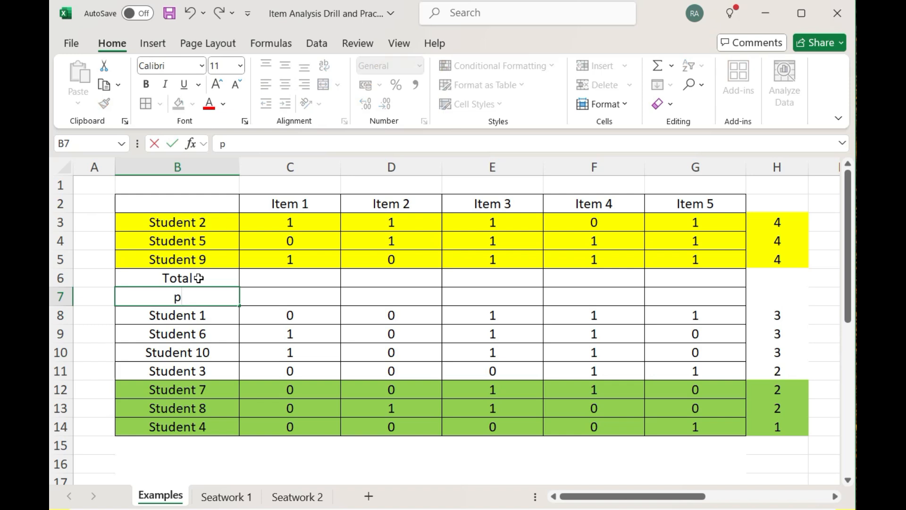
{"action": "key", "text": "Return"}
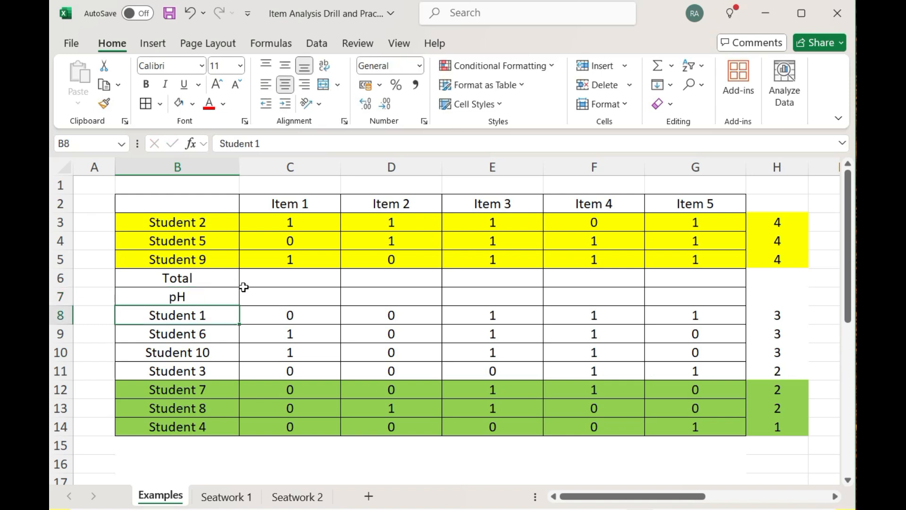
- Add borders to all cells of the two empty rows below the green lower group, B15:H16
{"action": "scroll", "coordinate": [344, 265], "scroll_direction": "down", "scroll_amount": 2}
{"action": "left_click_drag", "start_coordinate": [144, 336], "coordinate": [763, 338]}
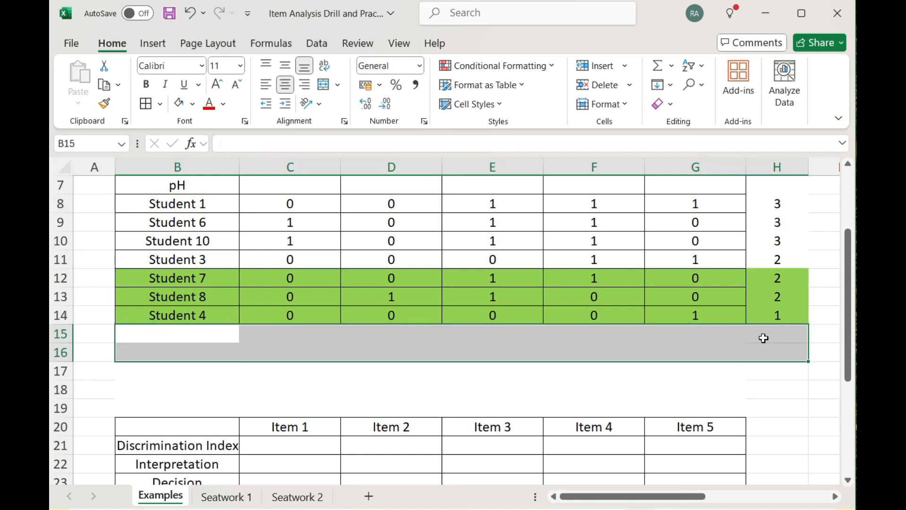
{"action": "left_click", "coordinate": [150, 106]}
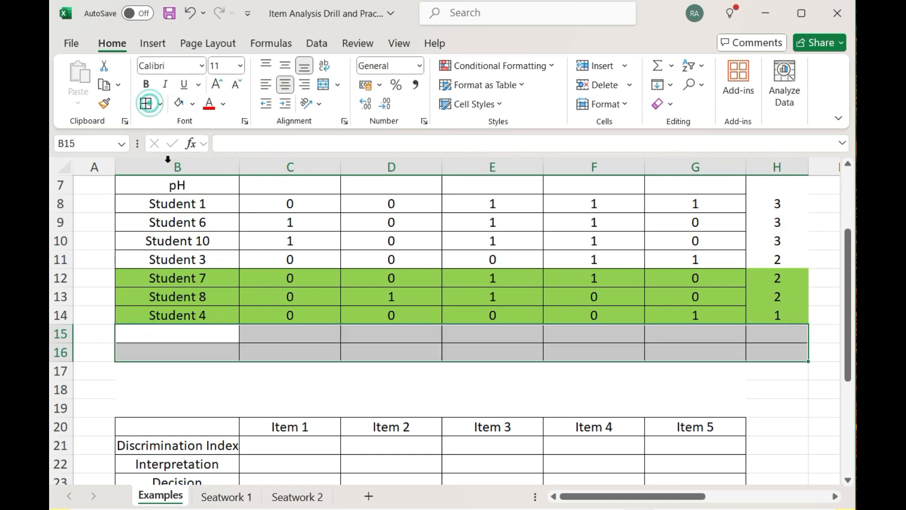
{"action": "left_click", "coordinate": [192, 332]}
{"action": "scroll", "coordinate": [196, 328], "scroll_direction": "up", "scroll_amount": 2}
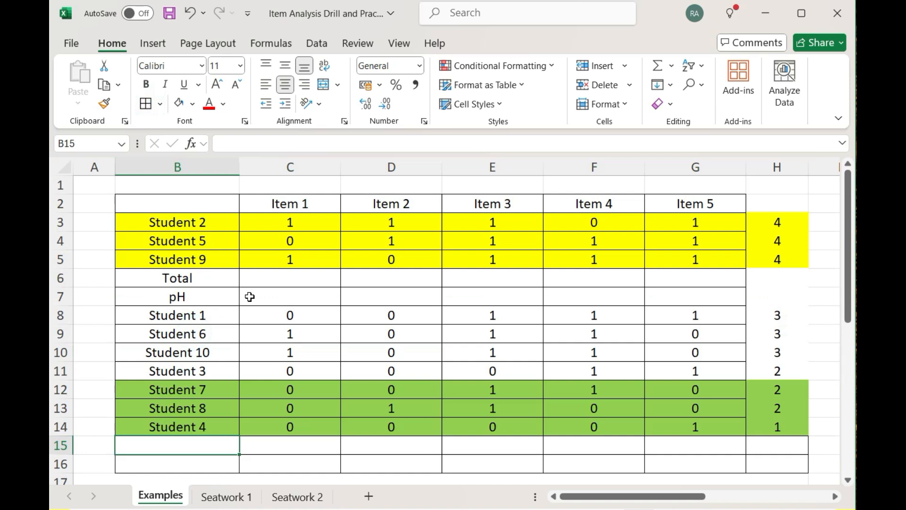
- Label the two bordered rows below the green lower group "Total" in B15 and "pL" in B16
{"action": "type", "text": "Total"}
{"action": "key", "text": "Return"}
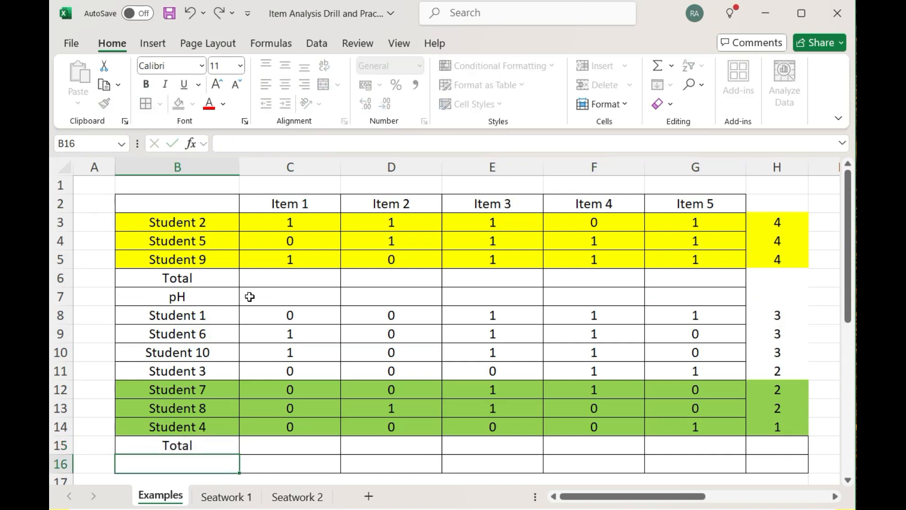
{"action": "type", "text": "pH"}
{"action": "key", "text": "BackSpace"}
{"action": "type", "text": "L"}
{"action": "scroll", "coordinate": [269, 298], "scroll_direction": "down", "scroll_amount": 1}
{"action": "left_click", "coordinate": [403, 460]}
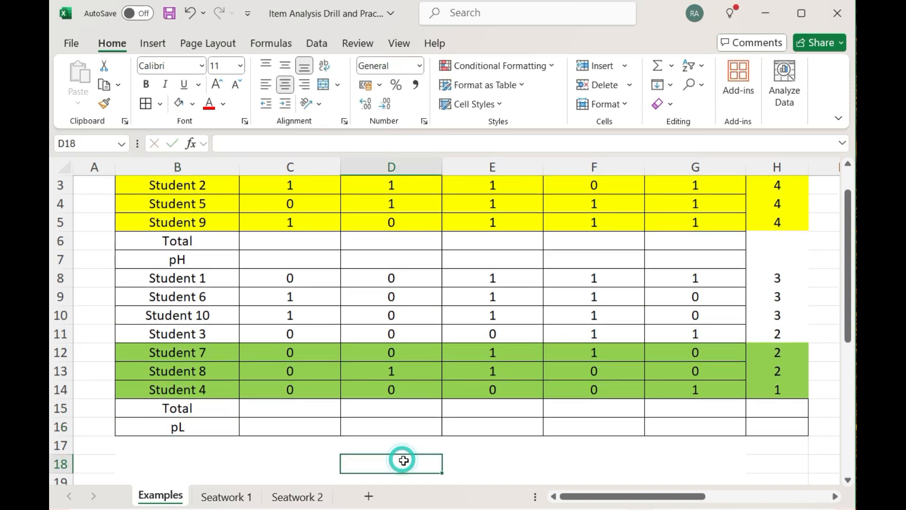
- Sum the yellow upper group's Item 1 scores, C3:C5, into the Total cell C6
{"action": "scroll", "coordinate": [404, 460], "scroll_direction": "up", "scroll_amount": 1}
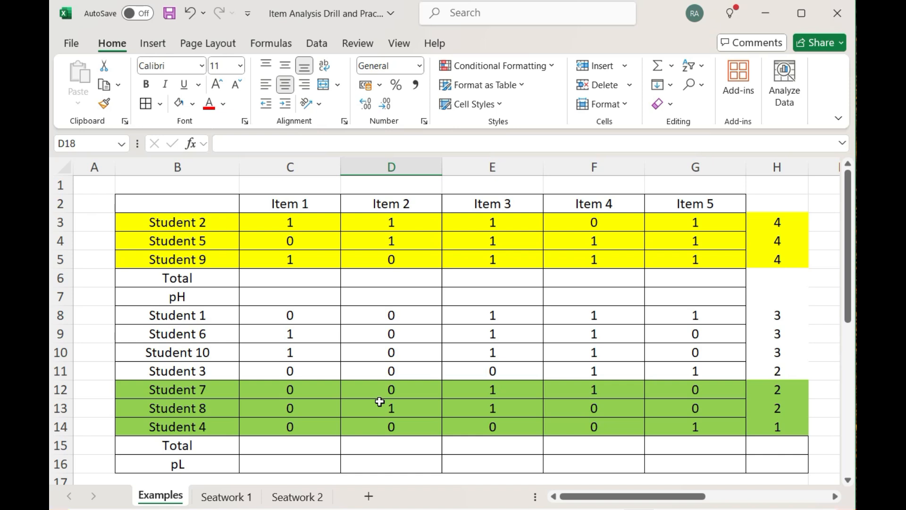
{"action": "left_click", "coordinate": [304, 221]}
{"action": "left_click_drag", "start_coordinate": [303, 221], "coordinate": [303, 268]}
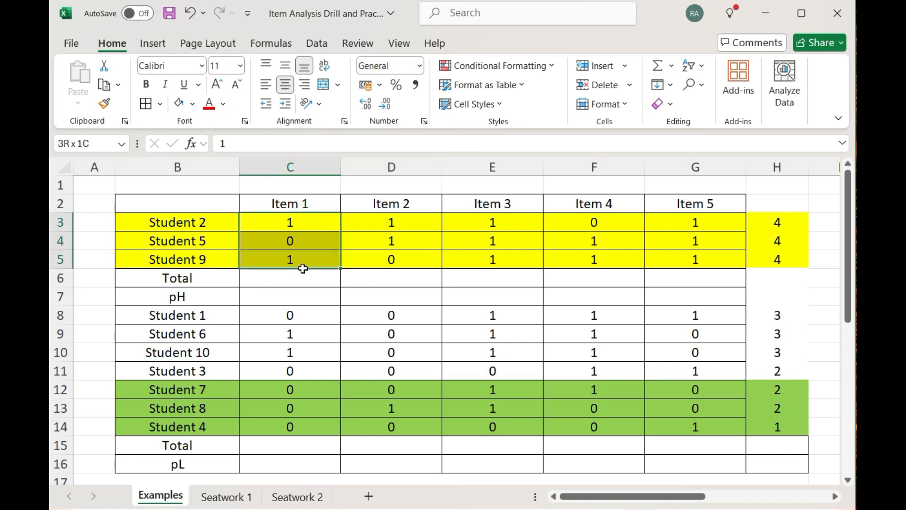
{"action": "left_click_drag", "start_coordinate": [303, 268], "coordinate": [304, 269]}
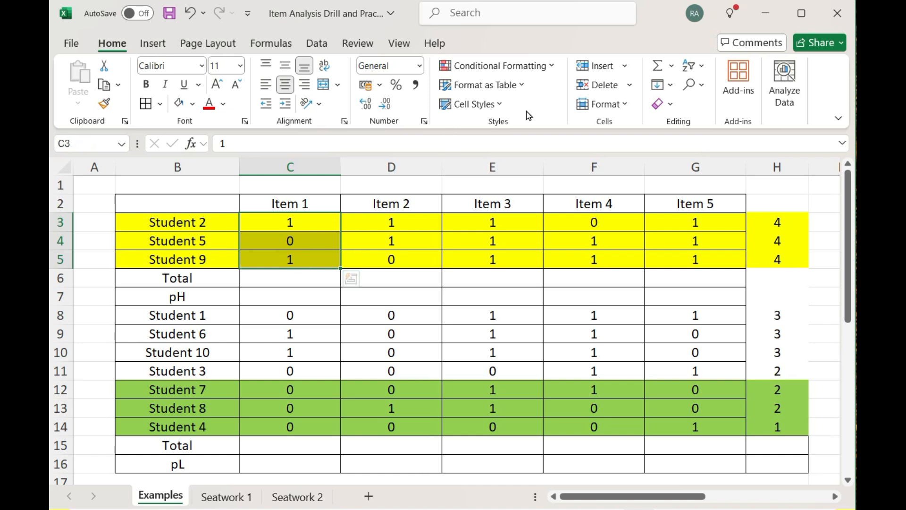
{"action": "left_click", "coordinate": [662, 69]}
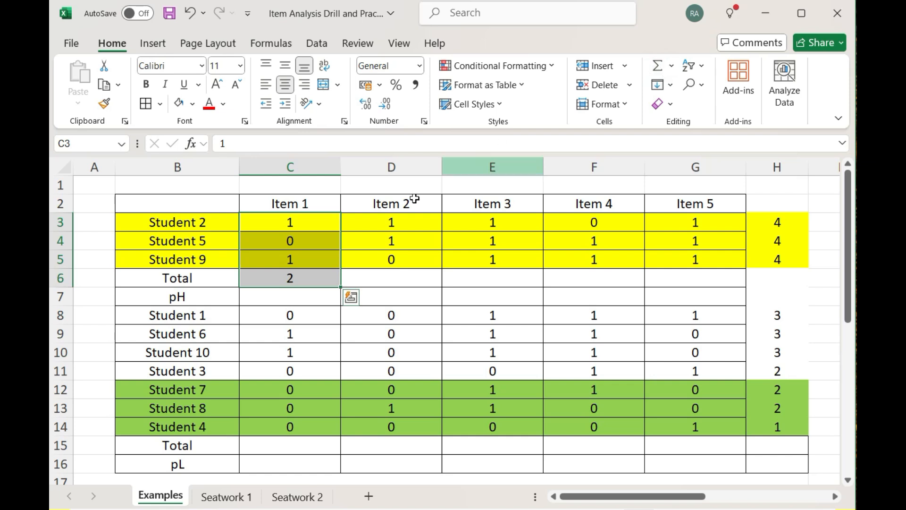
{"action": "left_click", "coordinate": [374, 280]}
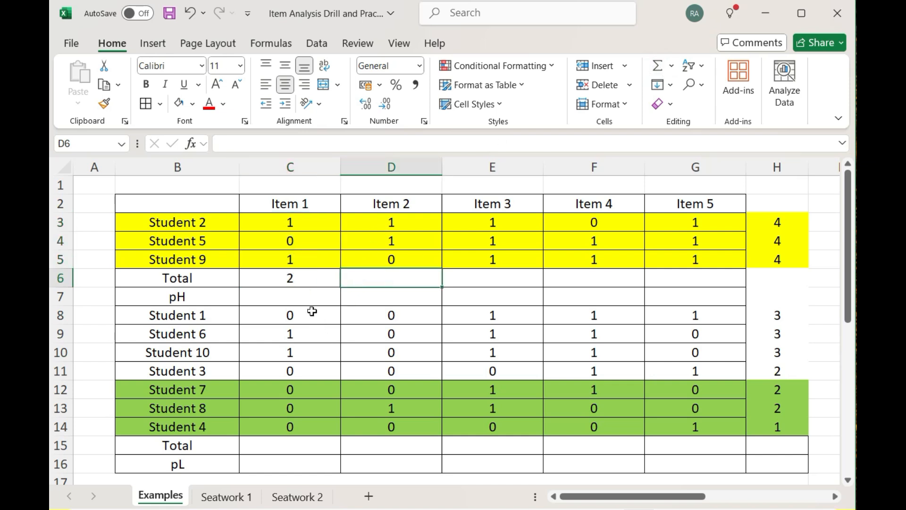
- Copy the upper group's total formula from C6 across Items 2 to 5, through G6
{"action": "left_click", "coordinate": [305, 279]}
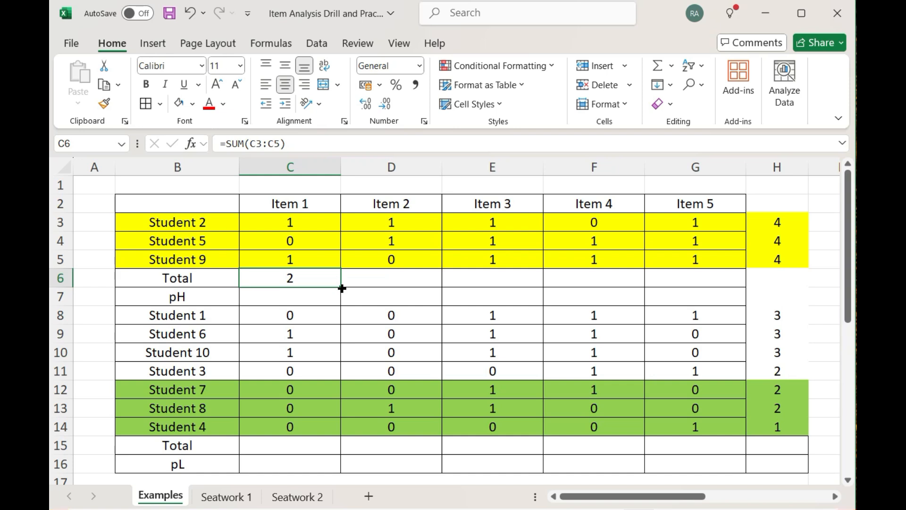
{"action": "left_click_drag", "start_coordinate": [342, 288], "coordinate": [726, 282]}
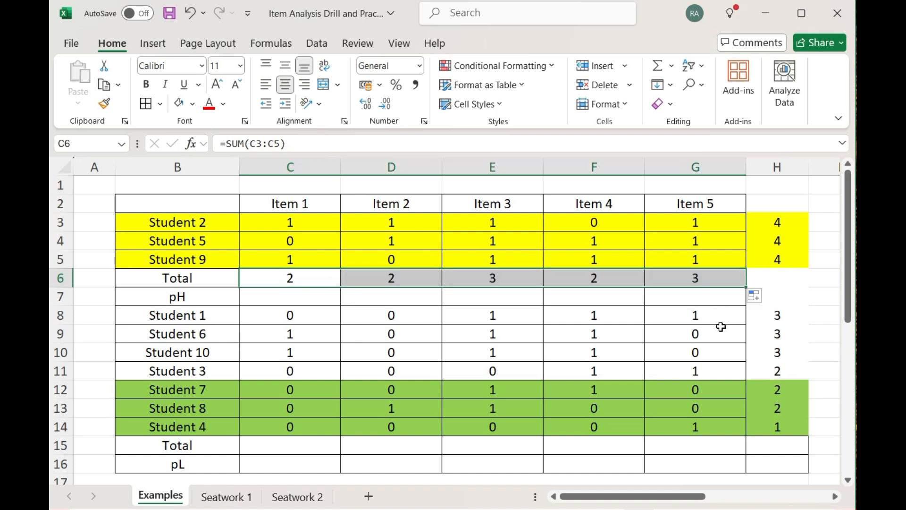
{"action": "left_click", "coordinate": [532, 323]}
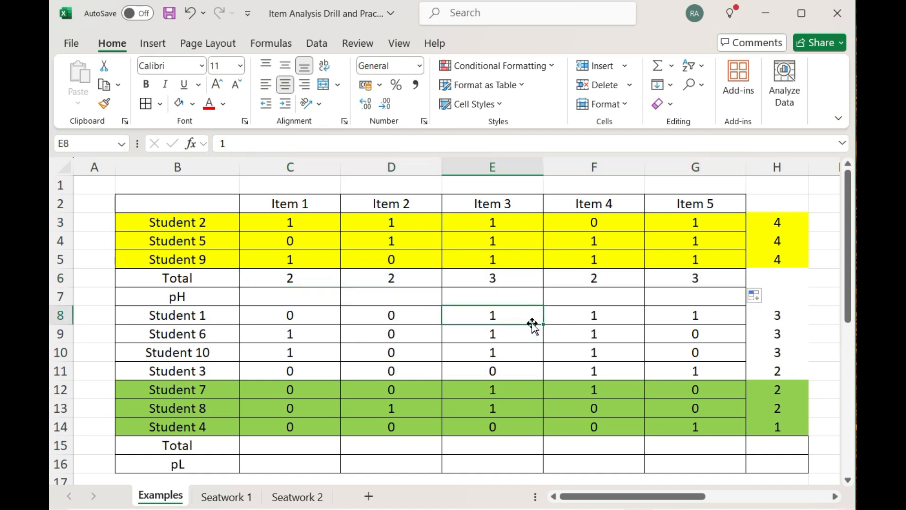
- Sum the green lower group's Item 1 scores, C12:C14, into the Total cell C15
{"action": "scroll", "coordinate": [533, 323], "scroll_direction": "down", "scroll_amount": 1}
{"action": "left_click", "coordinate": [304, 409]}
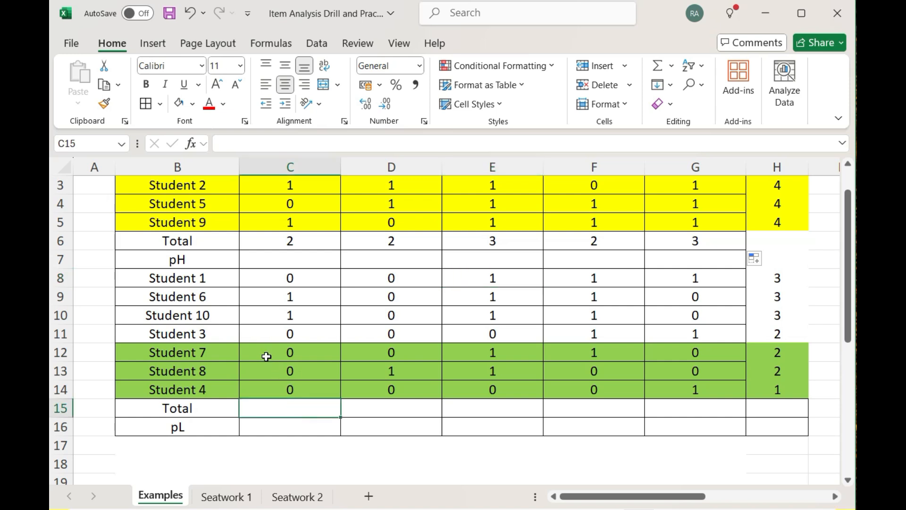
{"action": "left_click_drag", "start_coordinate": [266, 353], "coordinate": [264, 399]}
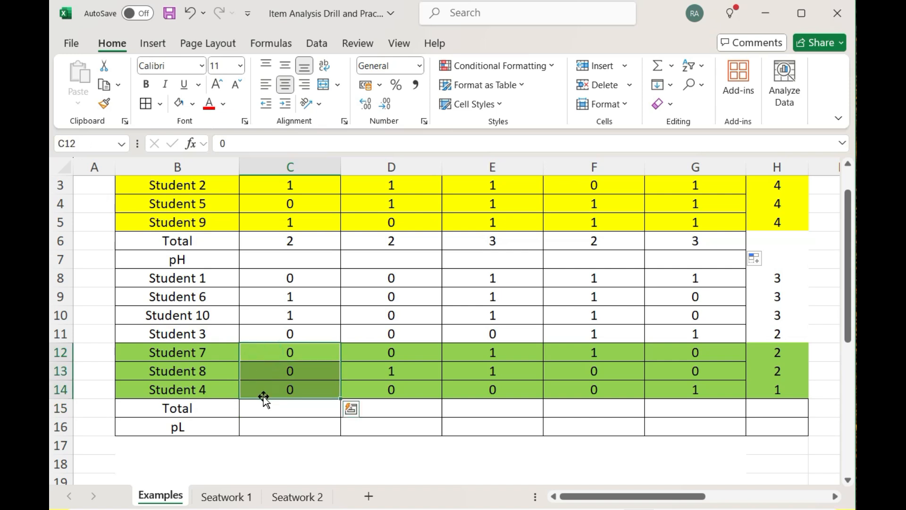
{"action": "left_click", "coordinate": [654, 65]}
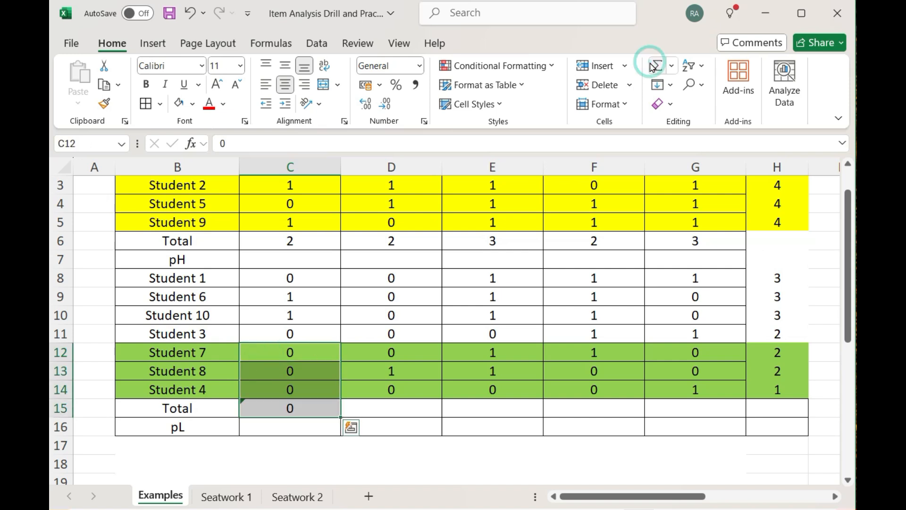
{"action": "left_click", "coordinate": [307, 437]}
- Copy the lower group's total formula from C15 across Items 2 to 5, through G15
{"action": "left_click", "coordinate": [294, 413]}
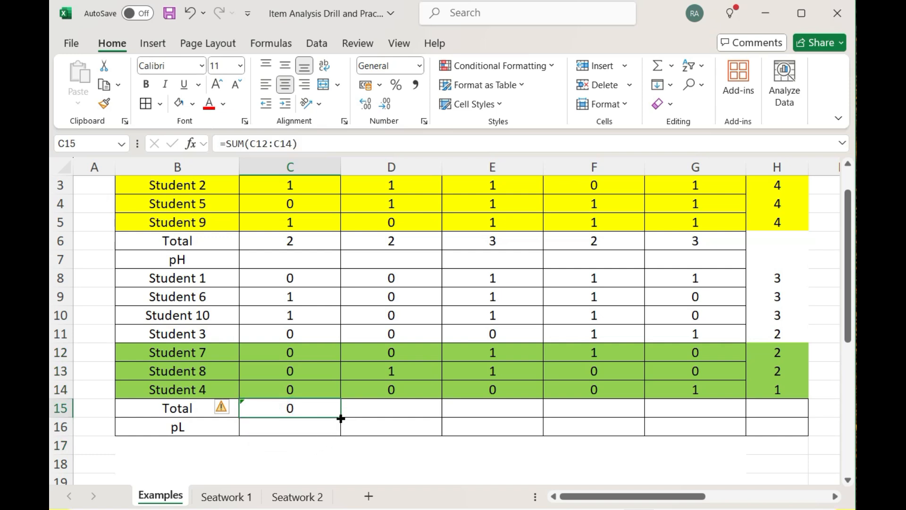
{"action": "left_click_drag", "start_coordinate": [341, 418], "coordinate": [708, 412]}
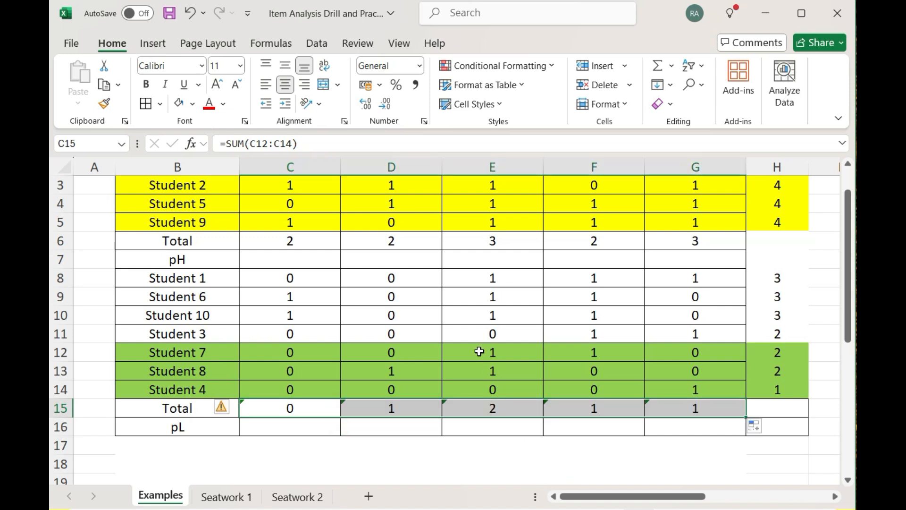
{"action": "left_click", "coordinate": [449, 304]}
- Calculate Item 1's pH in C7 by dividing the upper group total by 3 with the formula =C6/3
{"action": "scroll", "coordinate": [452, 304], "scroll_direction": "up", "scroll_amount": 1}
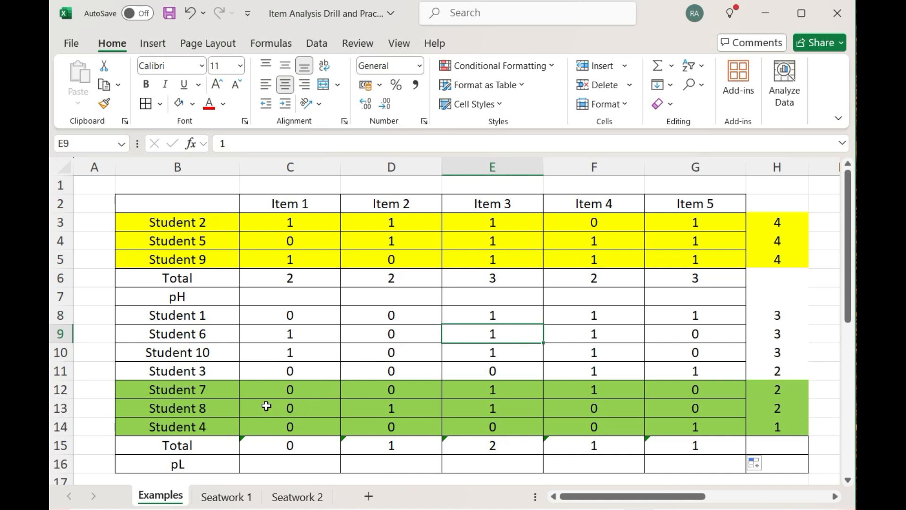
{"action": "left_click", "coordinate": [286, 298]}
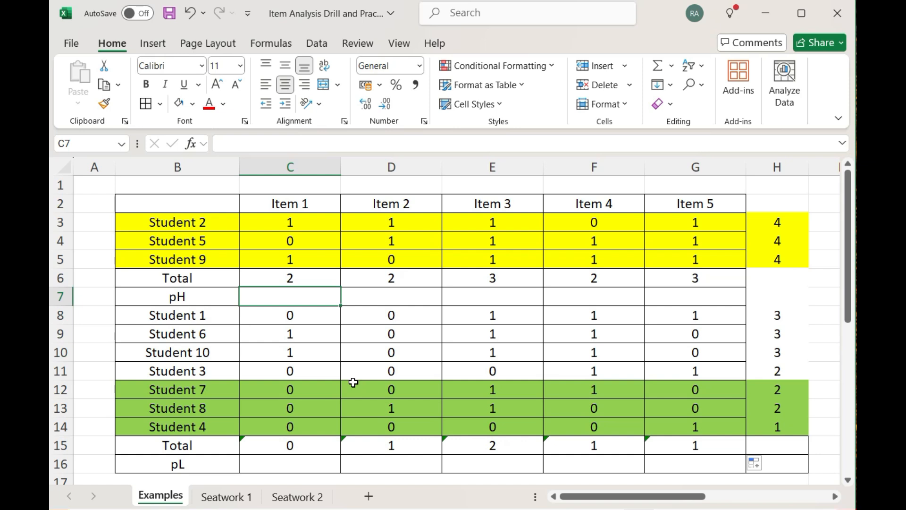
{"action": "left_click", "coordinate": [306, 280]}
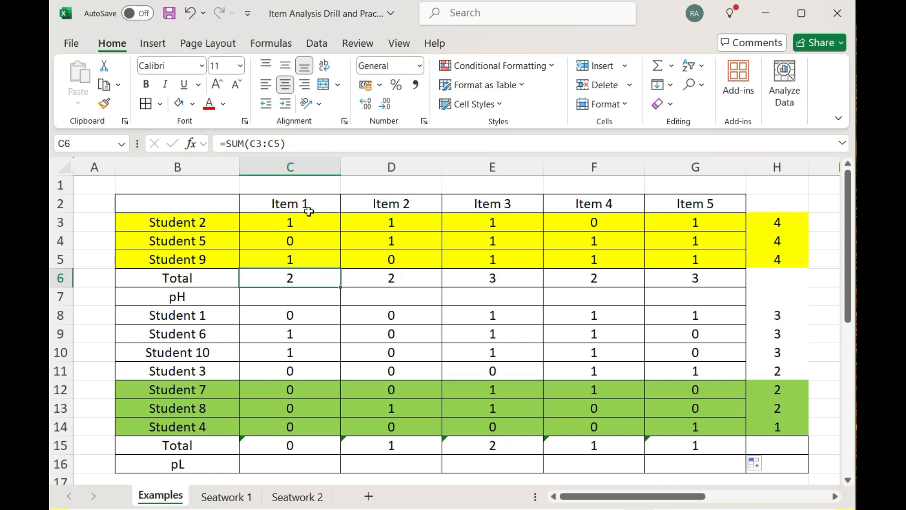
{"action": "left_click", "coordinate": [287, 299]}
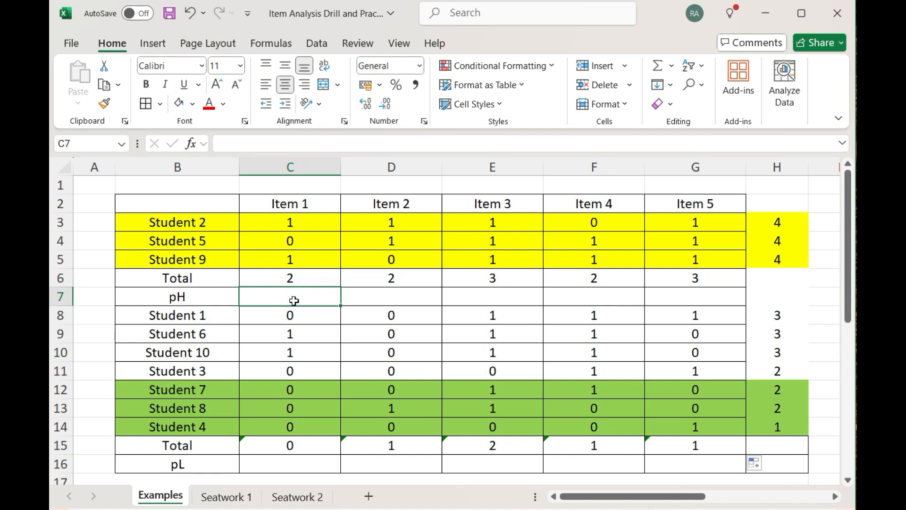
{"action": "left_click", "coordinate": [302, 281]}
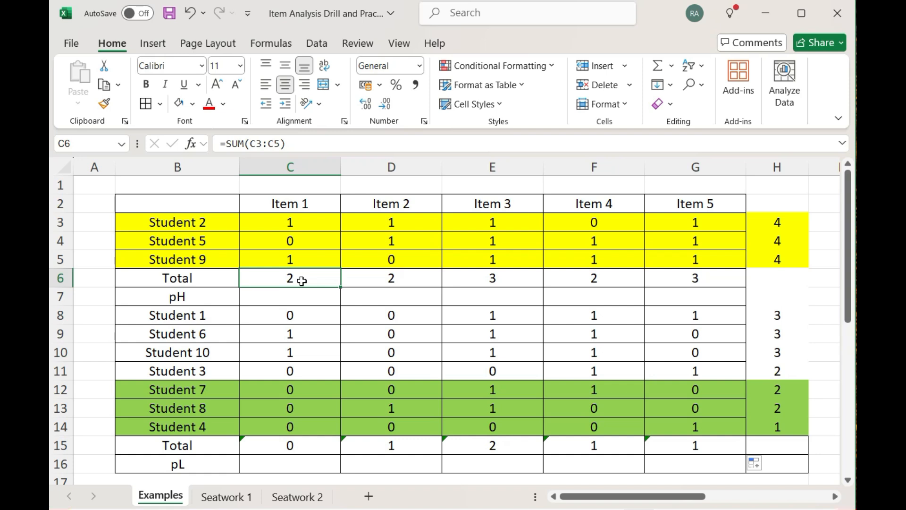
{"action": "left_click", "coordinate": [295, 297]}
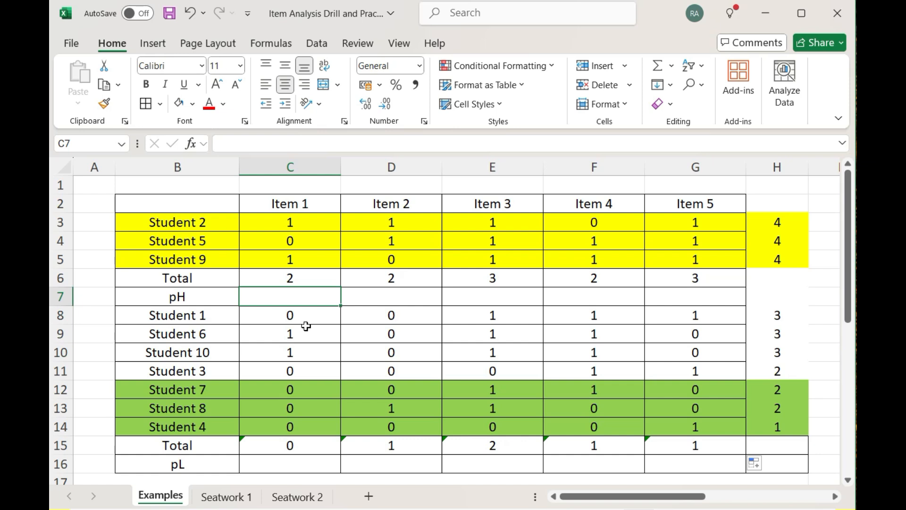
{"action": "type", "text": "="}
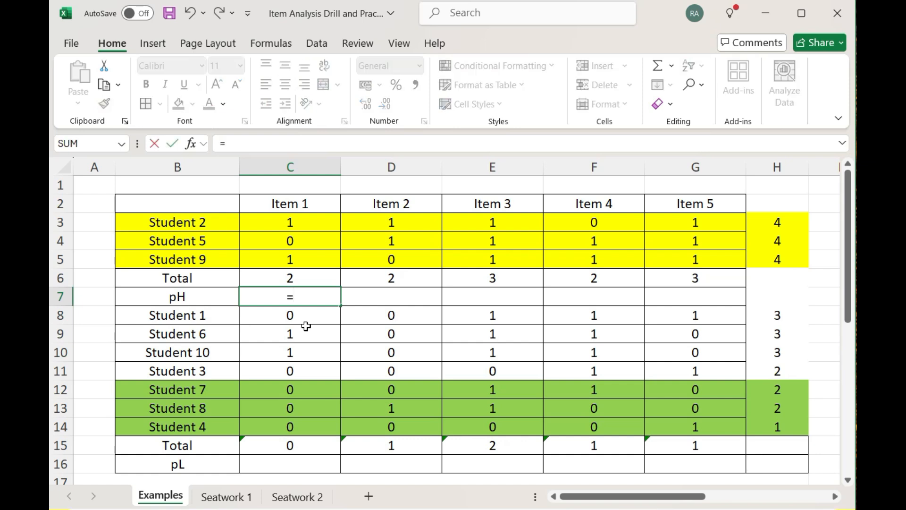
{"action": "left_click", "coordinate": [321, 276]}
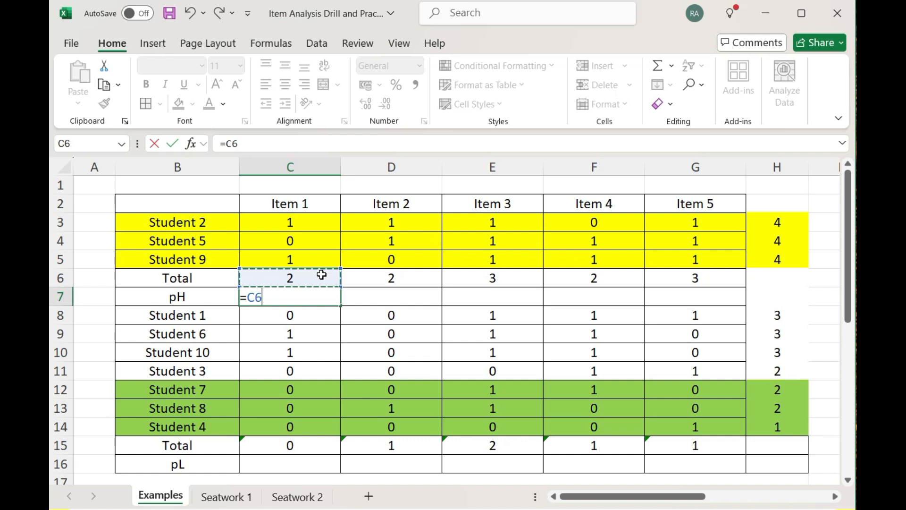
{"action": "type", "text": "/"}
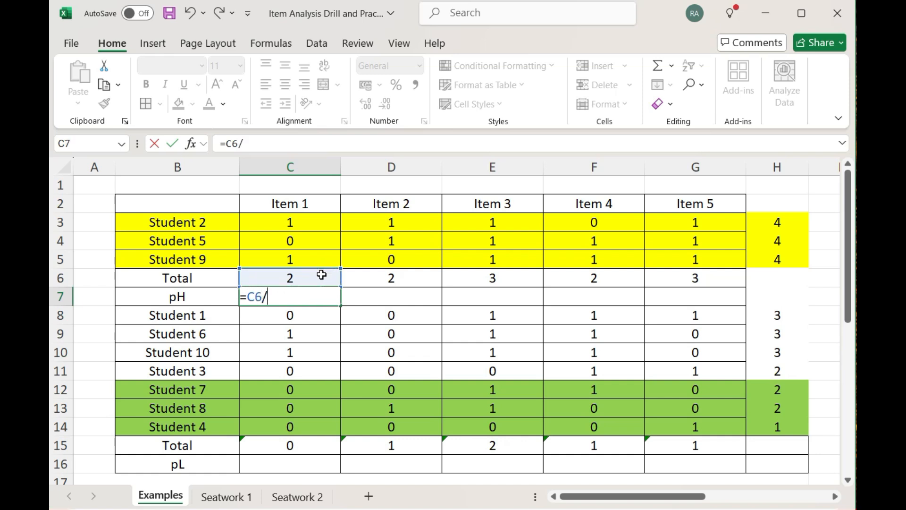
{"action": "type", "text": "3"}
{"action": "key", "text": "Return"}
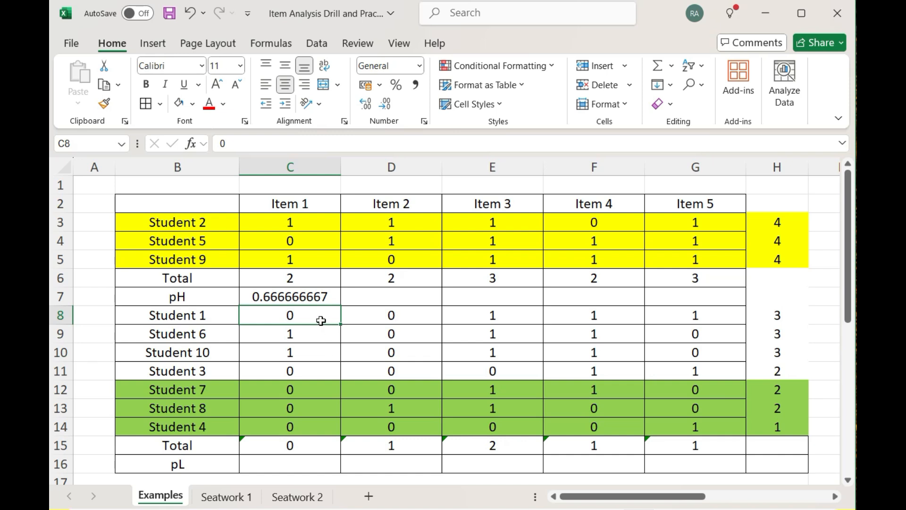
- Format the pH value in C7 to two decimal places and copy its formula across to G7
{"action": "left_click", "coordinate": [304, 296]}
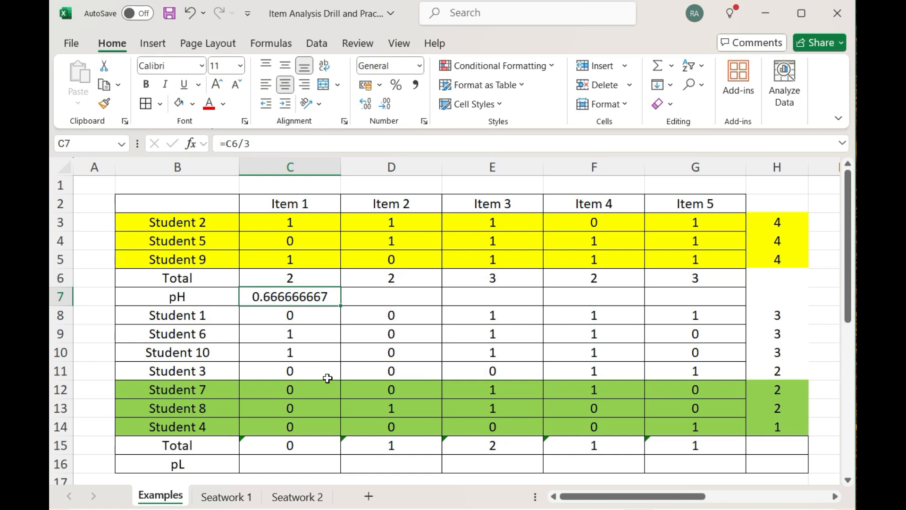
{"action": "left_click", "coordinate": [394, 113]}
{"action": "left_click", "coordinate": [393, 113]}
{"action": "left_click", "coordinate": [394, 113]}
{"action": "left_click", "coordinate": [394, 113]}
{"action": "left_click", "coordinate": [394, 113]}
{"action": "left_click", "coordinate": [394, 113]}
{"action": "left_click", "coordinate": [390, 103]}
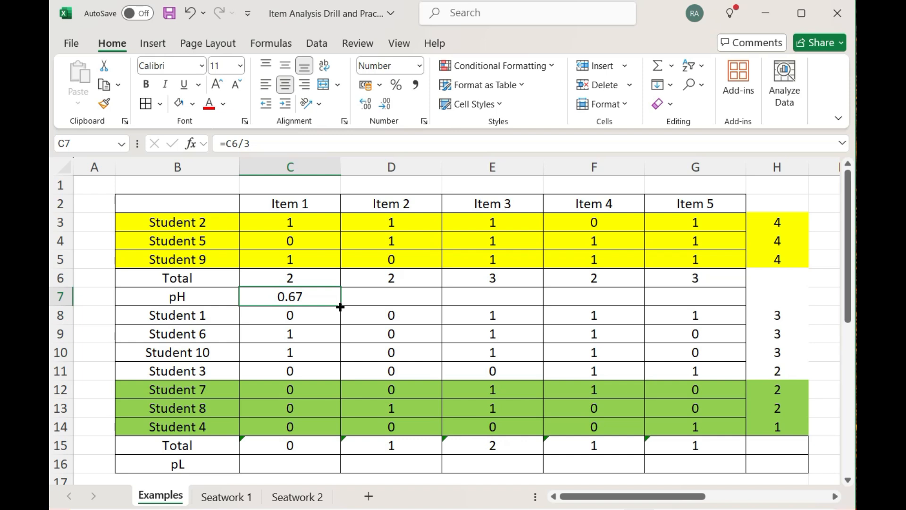
{"action": "left_click_drag", "start_coordinate": [341, 307], "coordinate": [700, 300]}
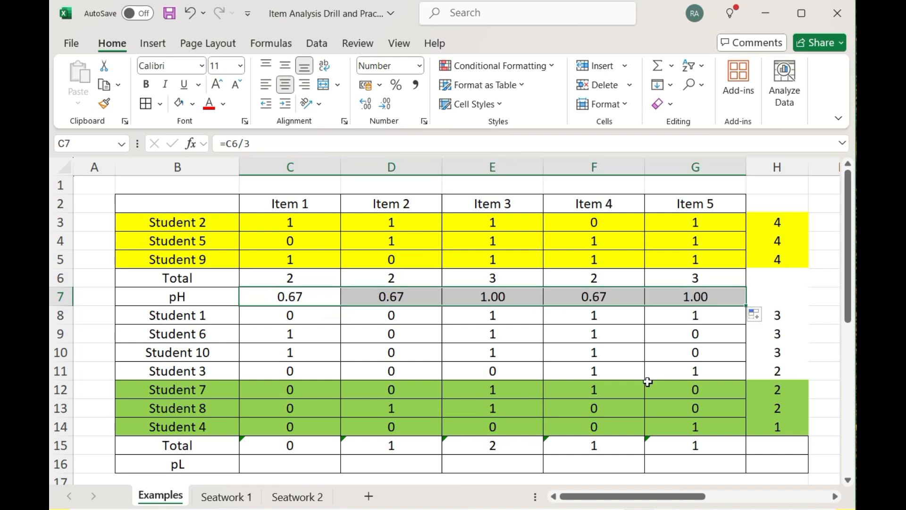
{"action": "left_click", "coordinate": [553, 366]}
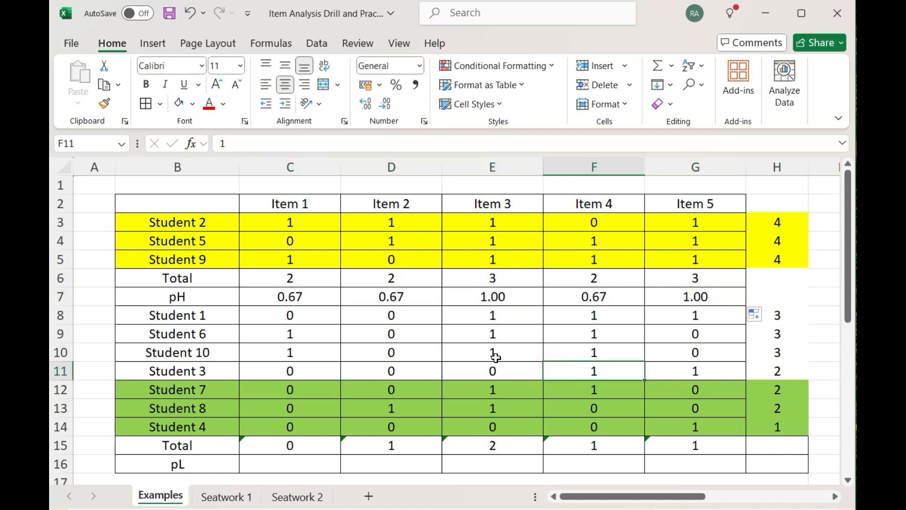
- Calculate Item 1's pL in C16 by dividing the lower group total by 3 with the formula =C15/3
{"action": "scroll", "coordinate": [496, 357], "scroll_direction": "down", "scroll_amount": 2}
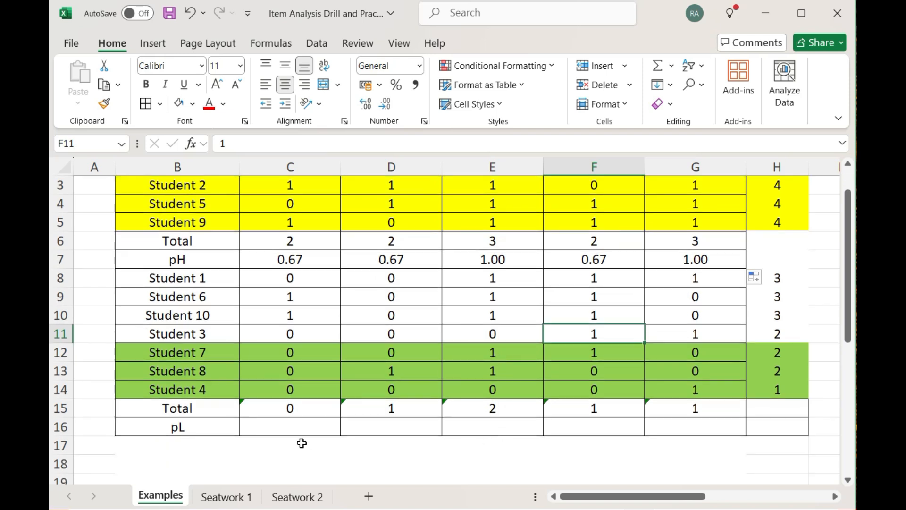
{"action": "left_click", "coordinate": [292, 426]}
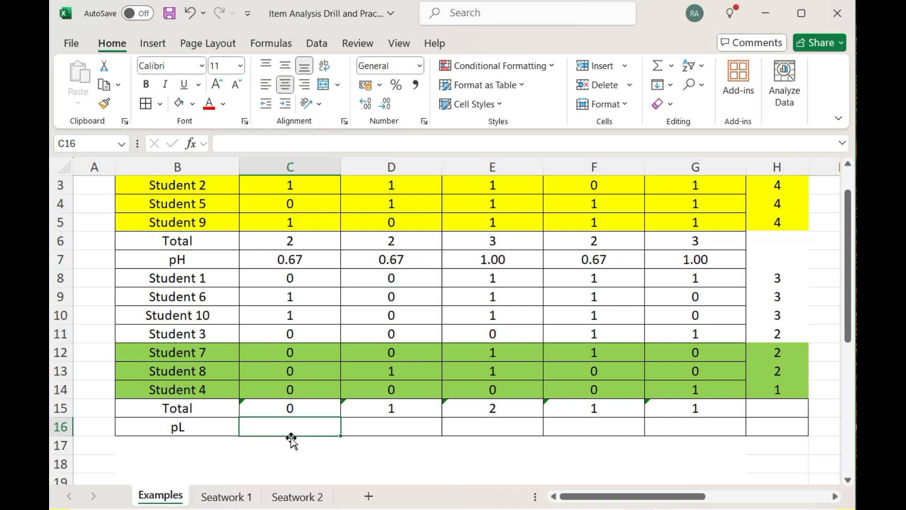
{"action": "type", "text": "="}
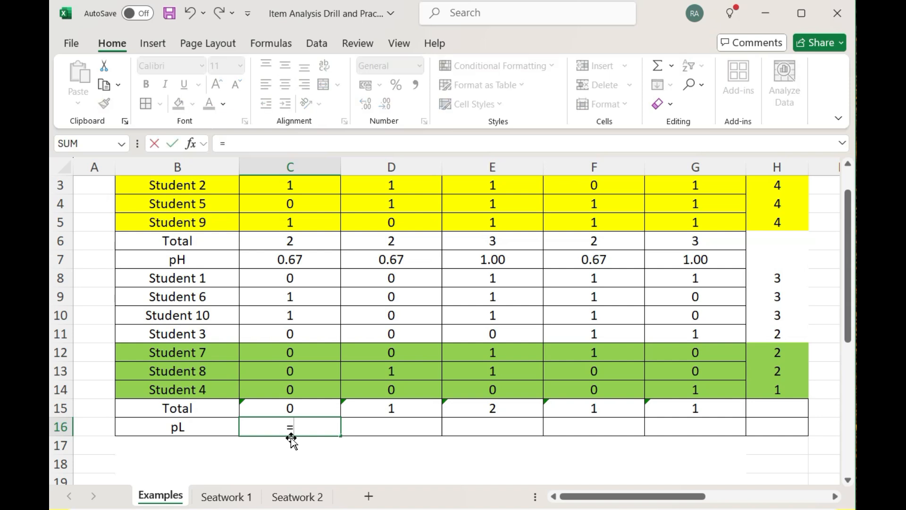
{"action": "left_click", "coordinate": [301, 406]}
{"action": "type", "text": "/3"}
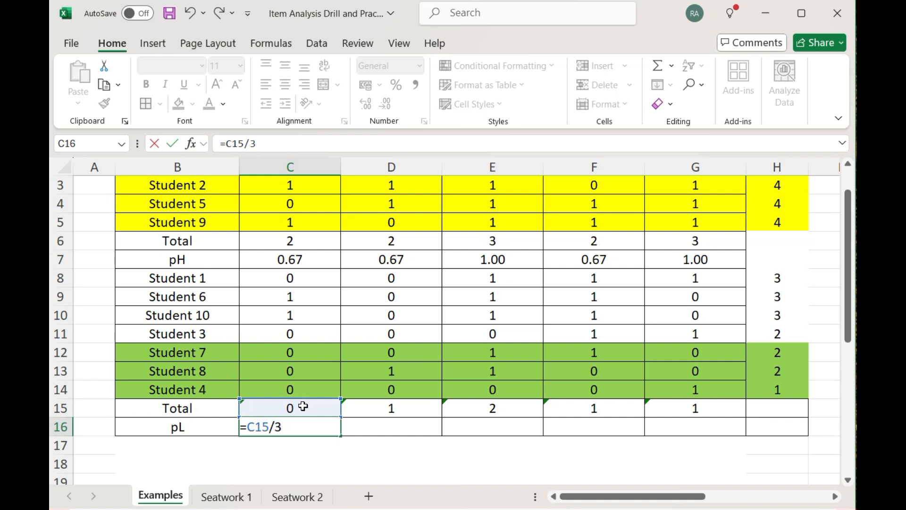
{"action": "key", "text": "Return"}
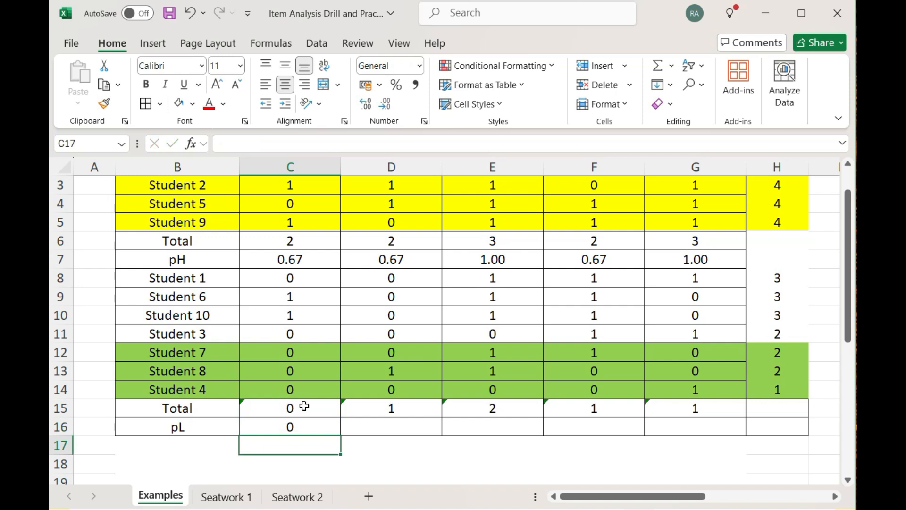
{"action": "left_click", "coordinate": [314, 421]}
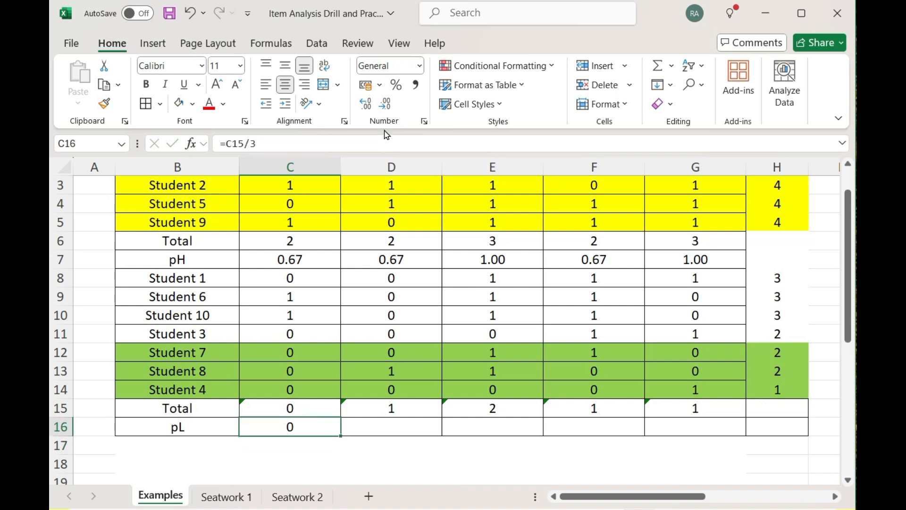
- Format the pL value in C16 to two decimal places and copy its formula across to G16
{"action": "left_click", "coordinate": [366, 105]}
{"action": "left_click", "coordinate": [366, 104]}
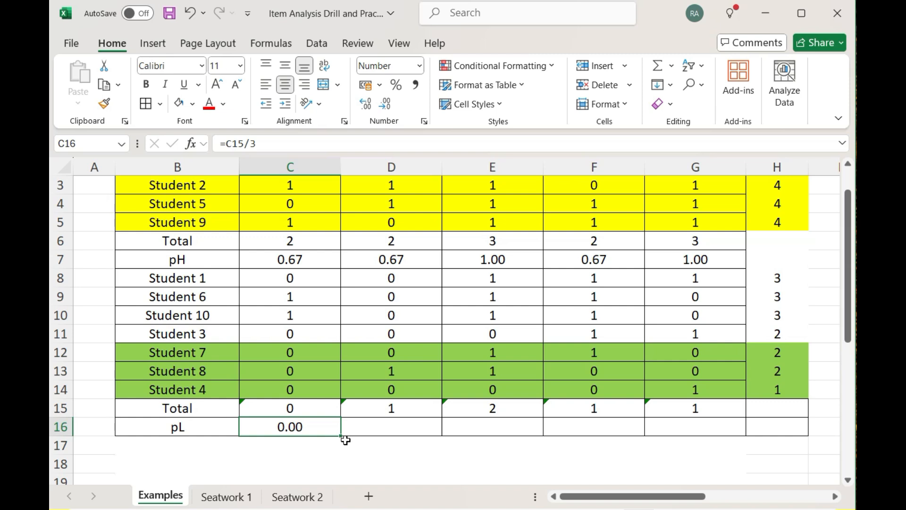
{"action": "left_click_drag", "start_coordinate": [342, 435], "coordinate": [721, 433]}
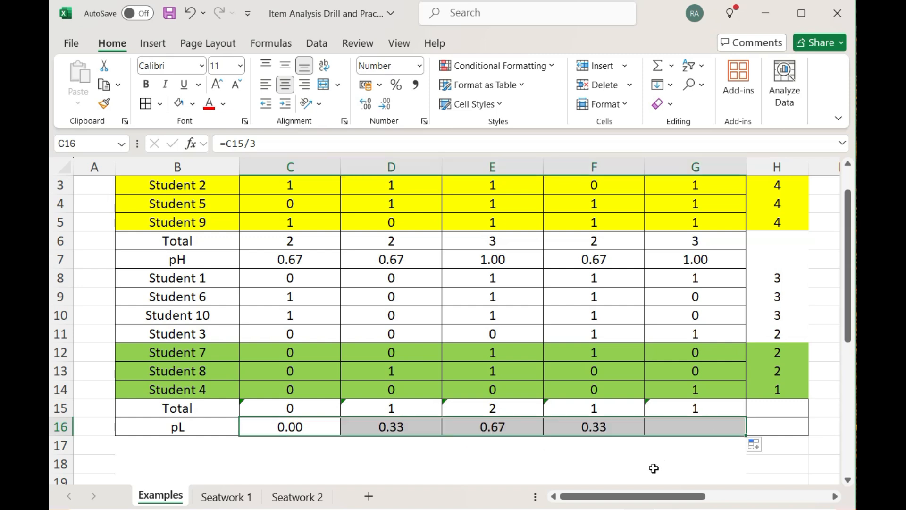
{"action": "left_click", "coordinate": [593, 467]}
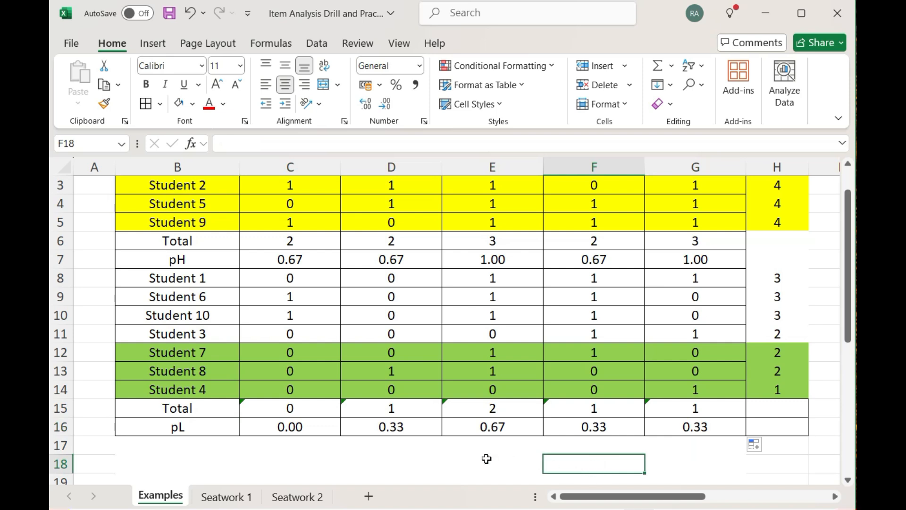
- Calculate Item 1's discrimination index in C21 by subtracting pL from pH with the formula =C7-C16
{"action": "scroll", "coordinate": [487, 459], "scroll_direction": "down", "scroll_amount": 3}
{"action": "scroll", "coordinate": [486, 459], "scroll_direction": "down", "scroll_amount": 2}
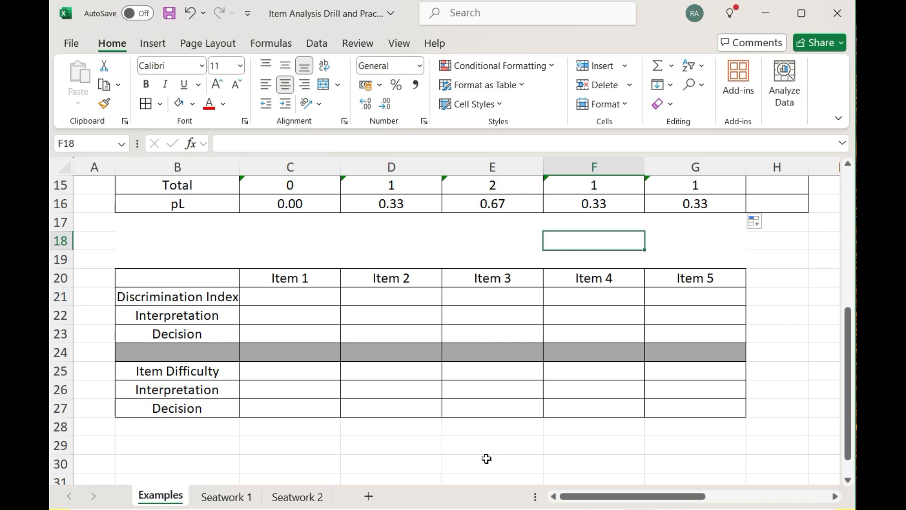
{"action": "scroll", "coordinate": [486, 459], "scroll_direction": "up", "scroll_amount": 2}
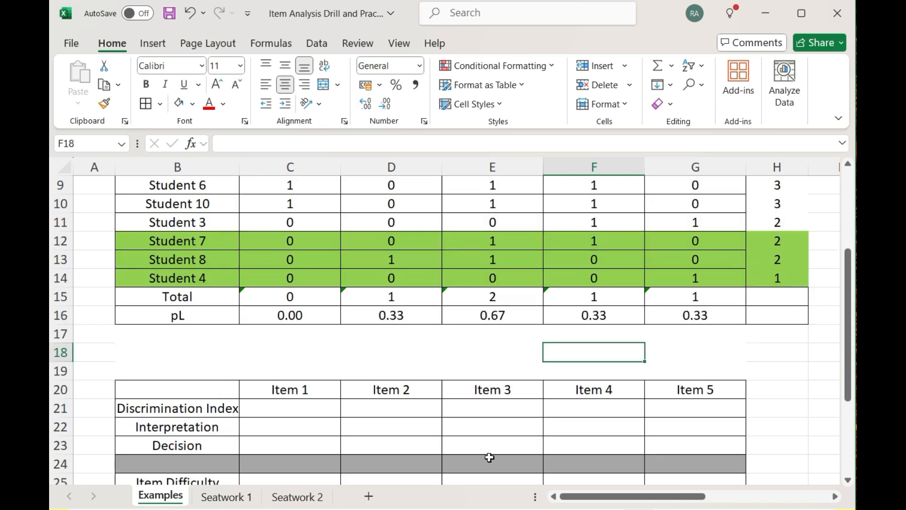
{"action": "scroll", "coordinate": [483, 453], "scroll_direction": "up", "scroll_amount": 2}
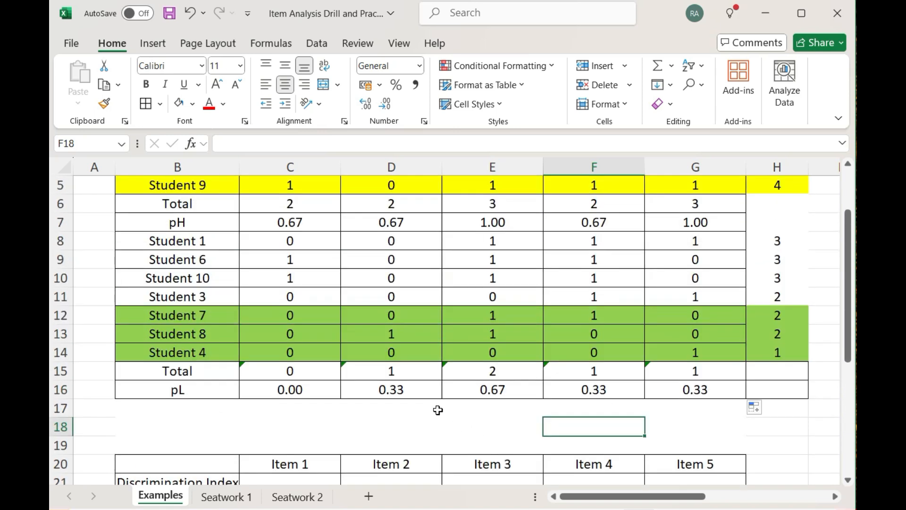
{"action": "left_click", "coordinate": [268, 227]}
{"action": "left_click", "coordinate": [279, 385]}
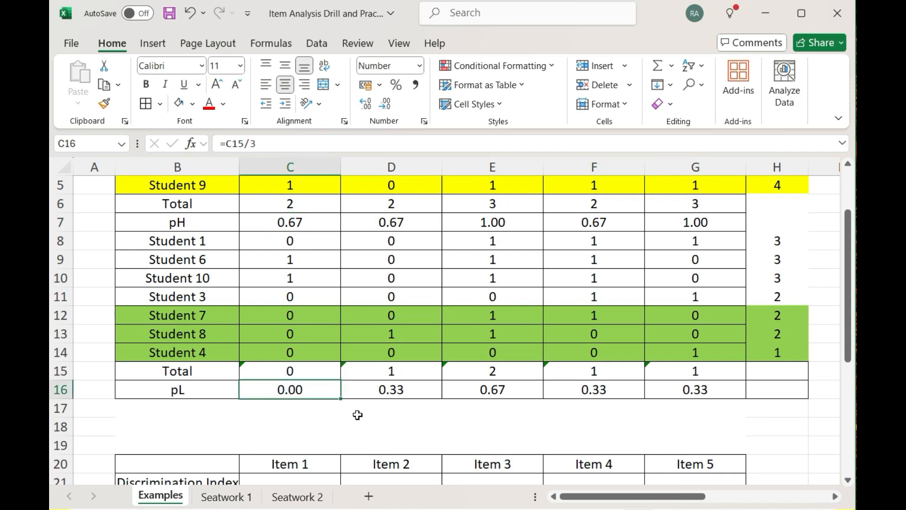
{"action": "scroll", "coordinate": [358, 414], "scroll_direction": "down", "scroll_amount": 2}
{"action": "left_click", "coordinate": [303, 407]}
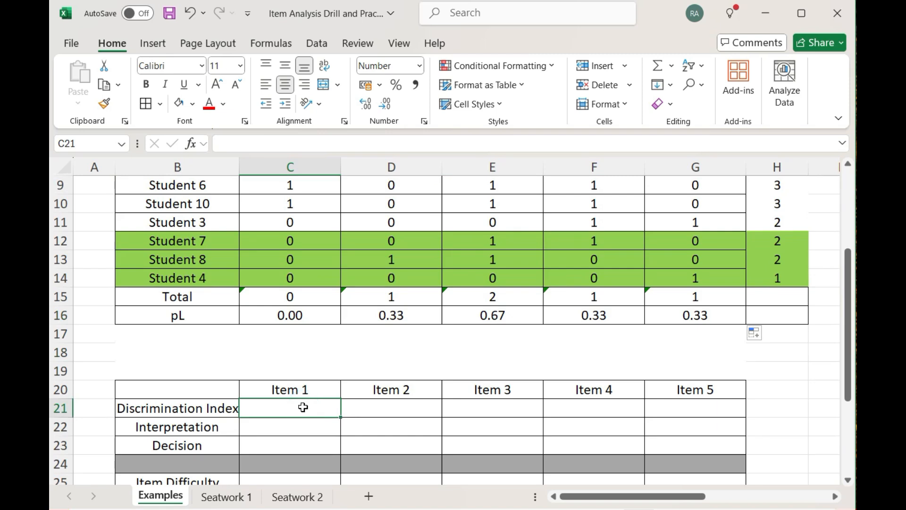
{"action": "type", "text": "="}
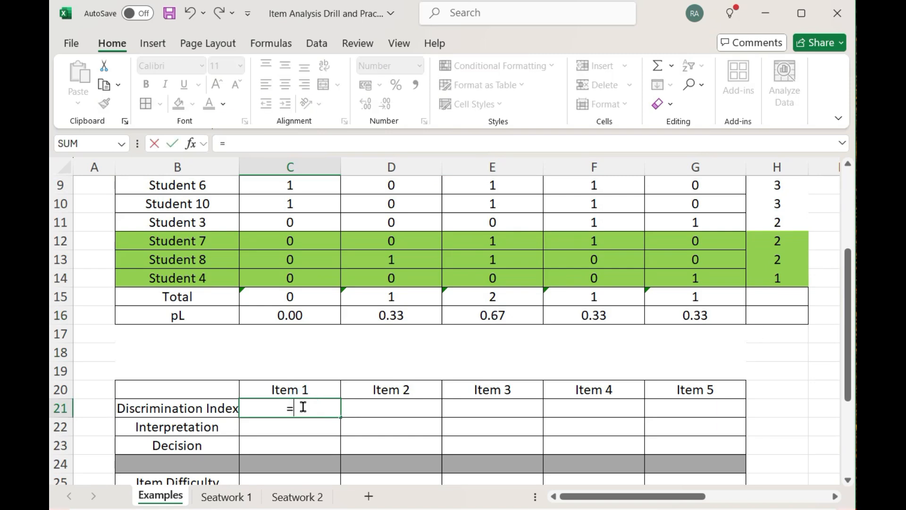
{"action": "scroll", "coordinate": [303, 407], "scroll_direction": "up", "scroll_amount": 2}
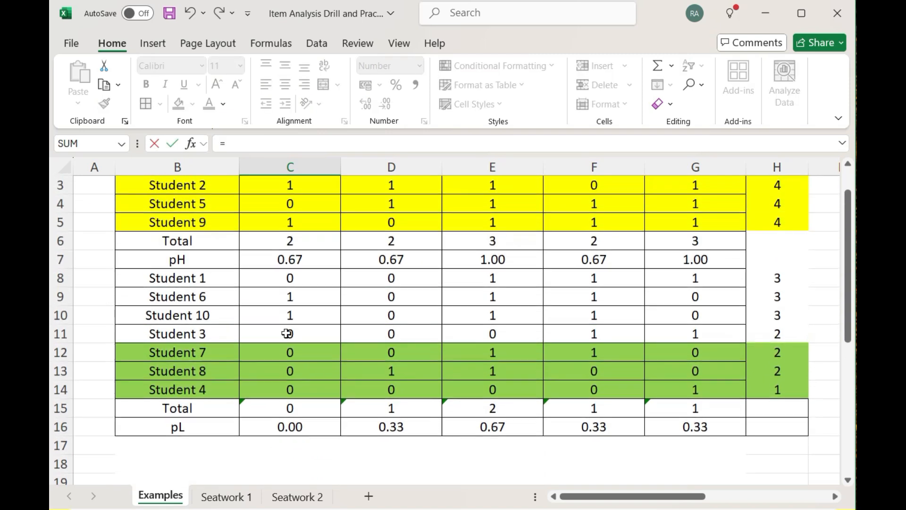
{"action": "left_click", "coordinate": [277, 263]}
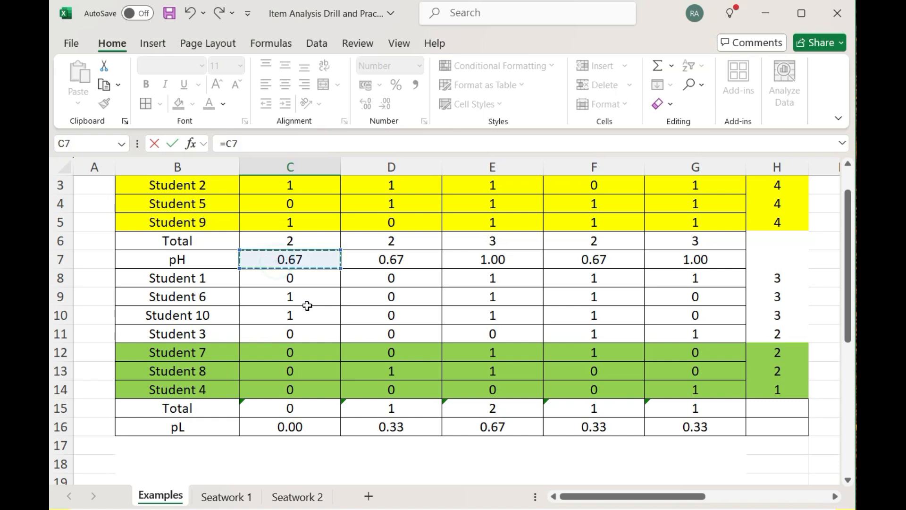
{"action": "type", "text": "-"}
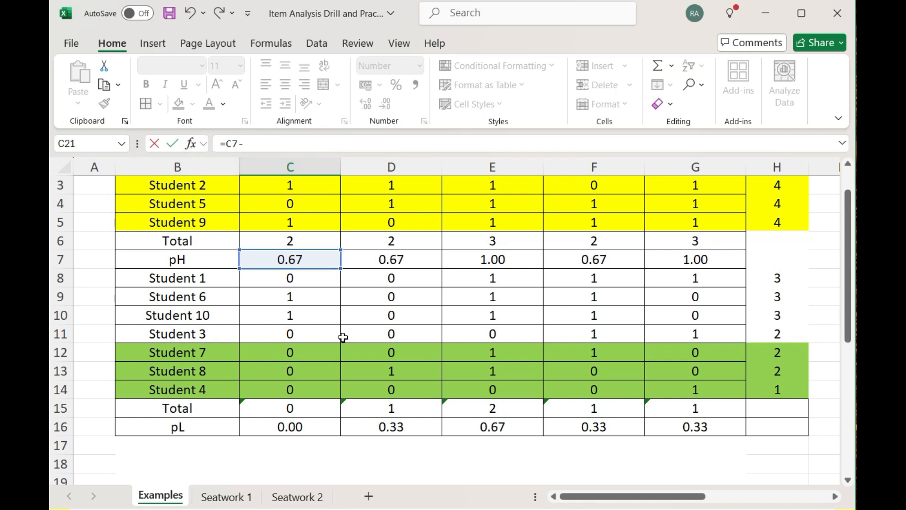
{"action": "left_click", "coordinate": [293, 427]}
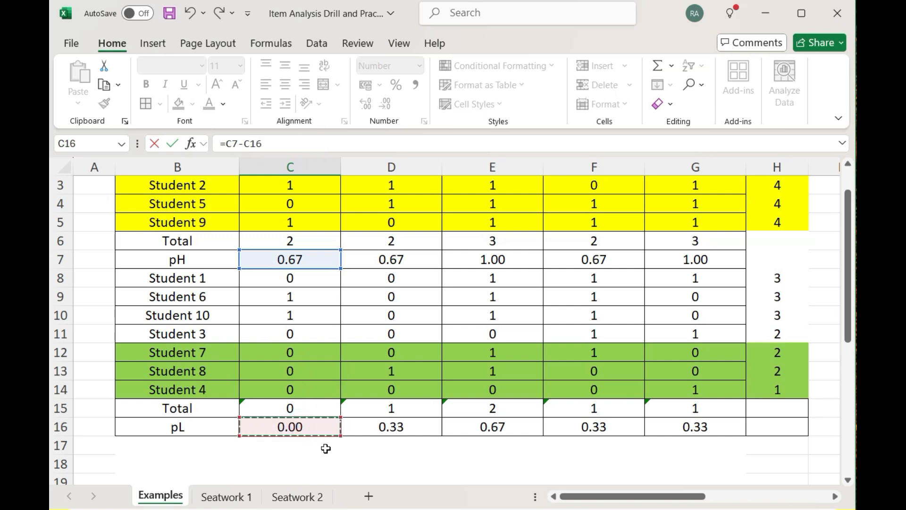
{"action": "scroll", "coordinate": [326, 446], "scroll_direction": "down", "scroll_amount": 2}
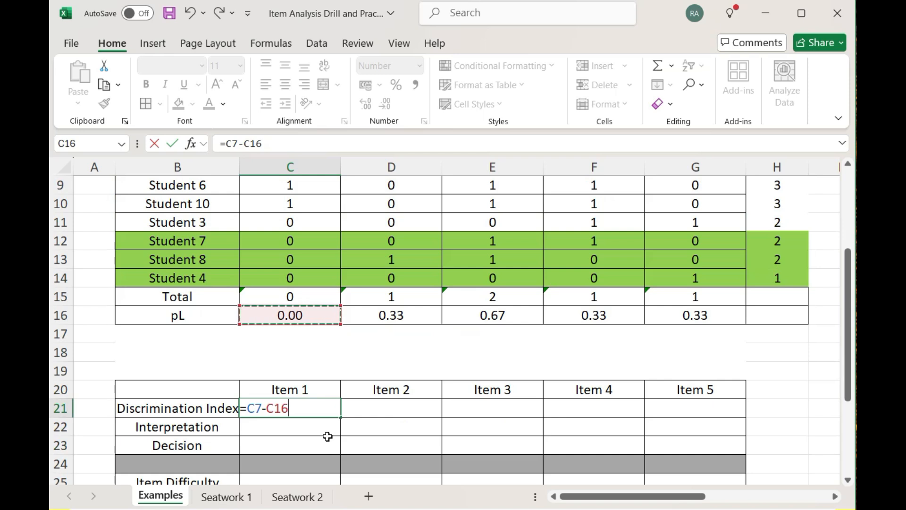
{"action": "key", "text": "Return"}
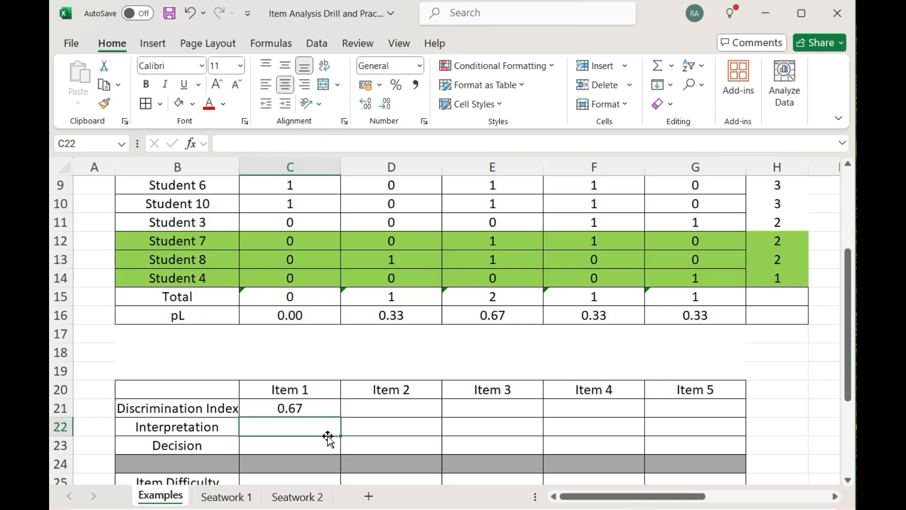
- Copy the discrimination index formula from C21 across Items 2 to 5, through G21
{"action": "left_click", "coordinate": [315, 409]}
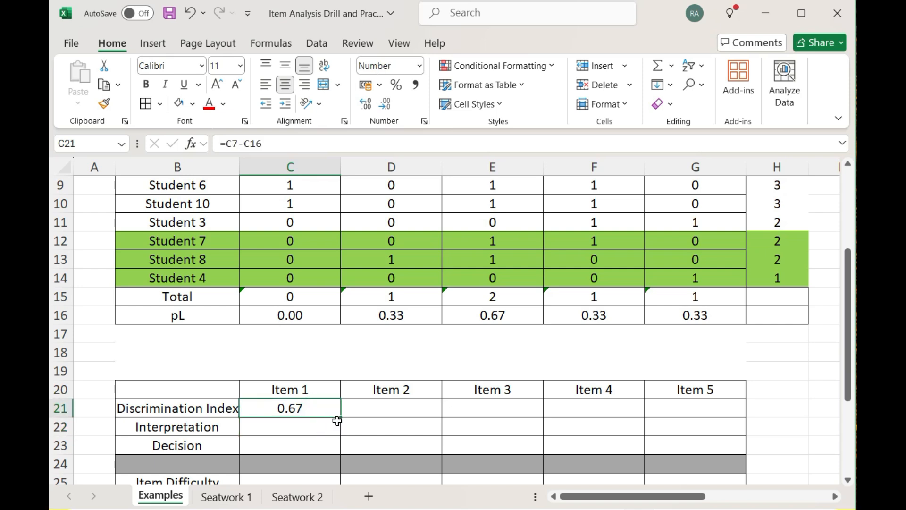
{"action": "left_click_drag", "start_coordinate": [340, 419], "coordinate": [716, 433]}
{"action": "left_click", "coordinate": [599, 443]}
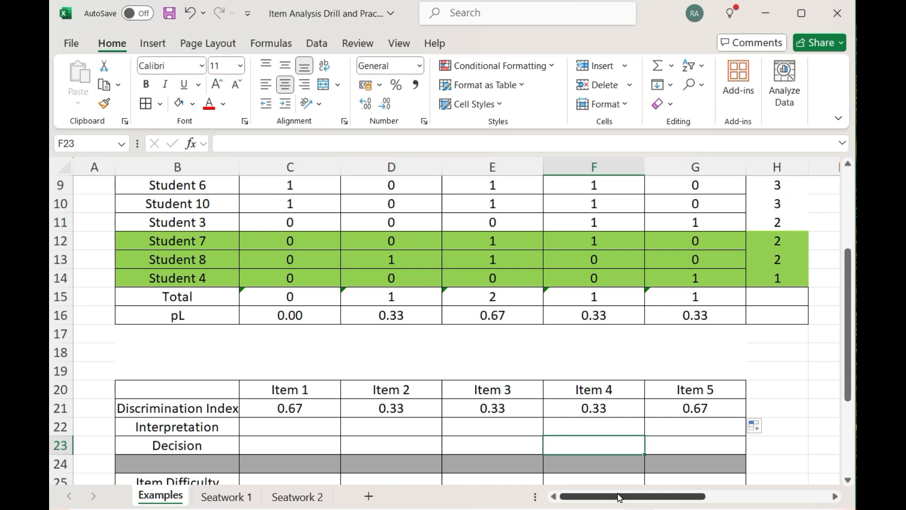
- Check the Index of Discrimination reference table and enter Item 1's interpretation as Very Good in C22 and its decision as Retain in C23
{"action": "left_click_drag", "start_coordinate": [619, 497], "coordinate": [755, 503]}
{"action": "scroll", "coordinate": [719, 396], "scroll_direction": "down", "scroll_amount": 1}
{"action": "scroll", "coordinate": [719, 396], "scroll_direction": "down", "scroll_amount": 4}
{"action": "scroll", "coordinate": [719, 396], "scroll_direction": "up", "scroll_amount": 1}
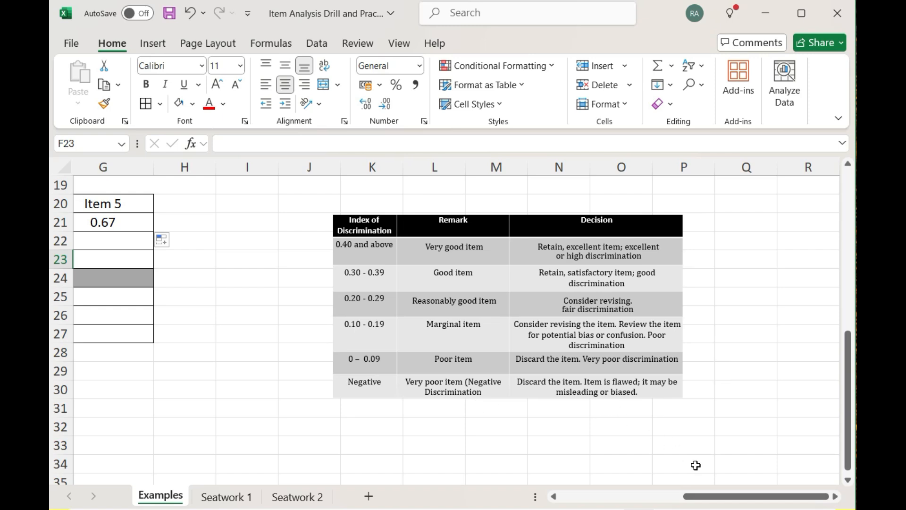
{"action": "left_click_drag", "start_coordinate": [720, 501], "coordinate": [576, 505]}
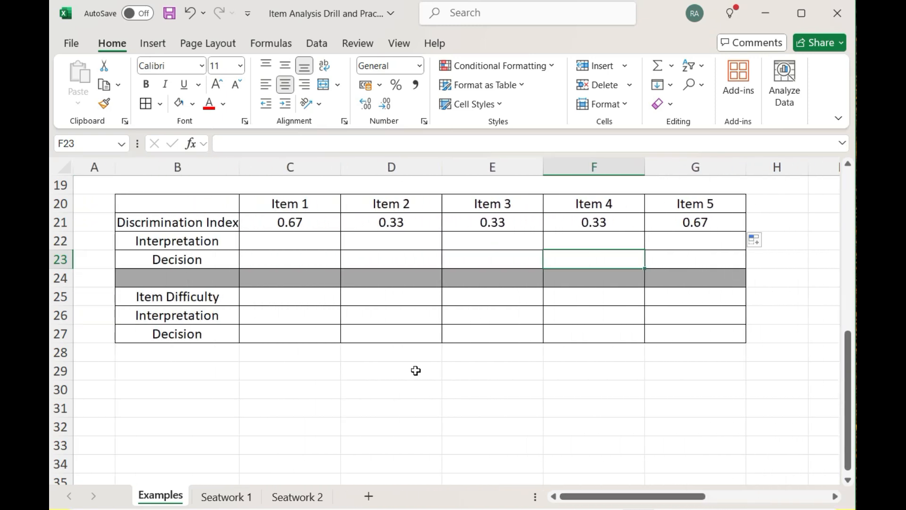
{"action": "left_click", "coordinate": [293, 246]}
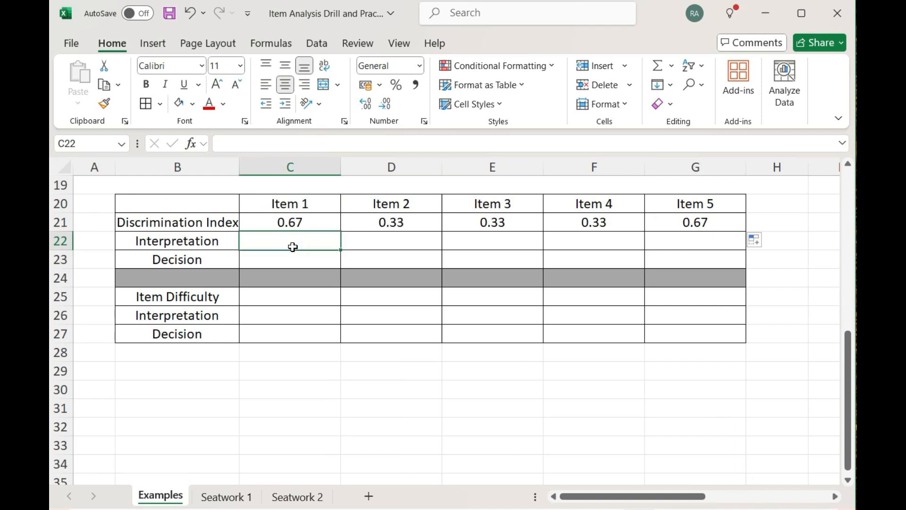
{"action": "type", "text": "V"}
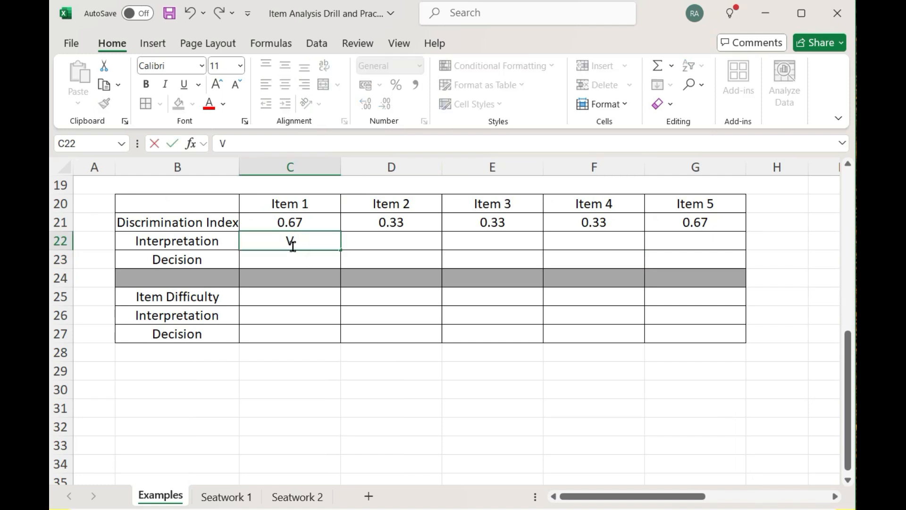
{"action": "type", "text": "ery Good"}
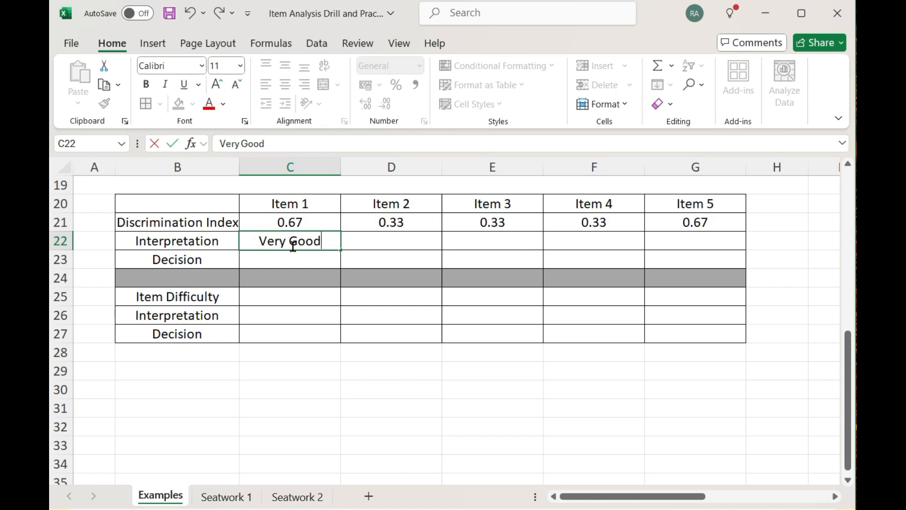
{"action": "key", "text": "Return"}
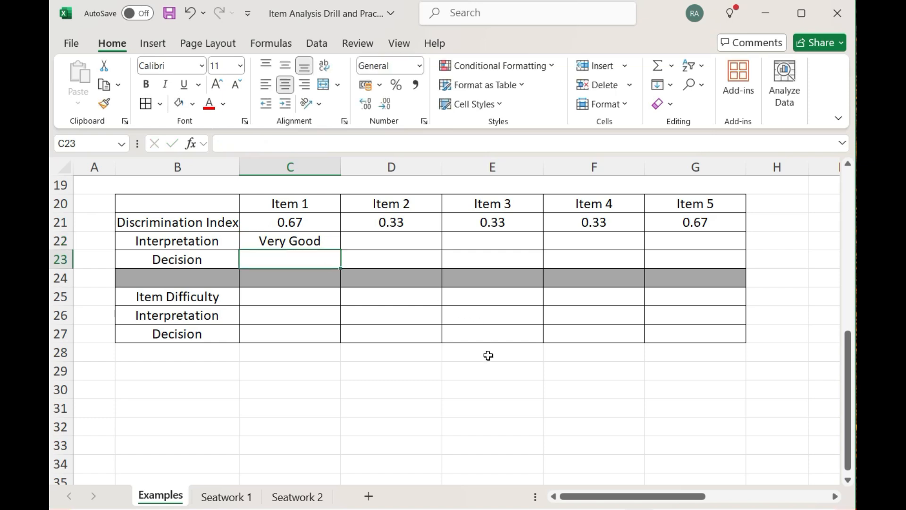
{"action": "type", "text": "Retain"}
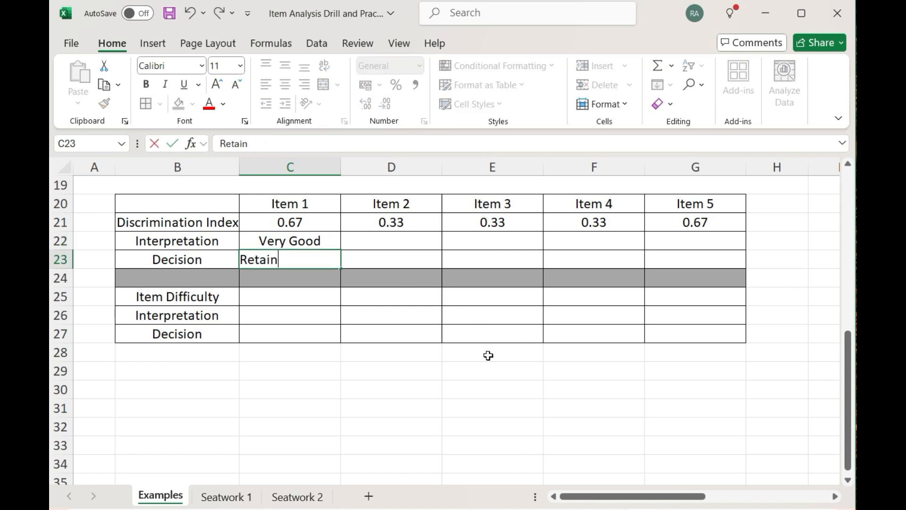
{"action": "key", "text": "Return"}
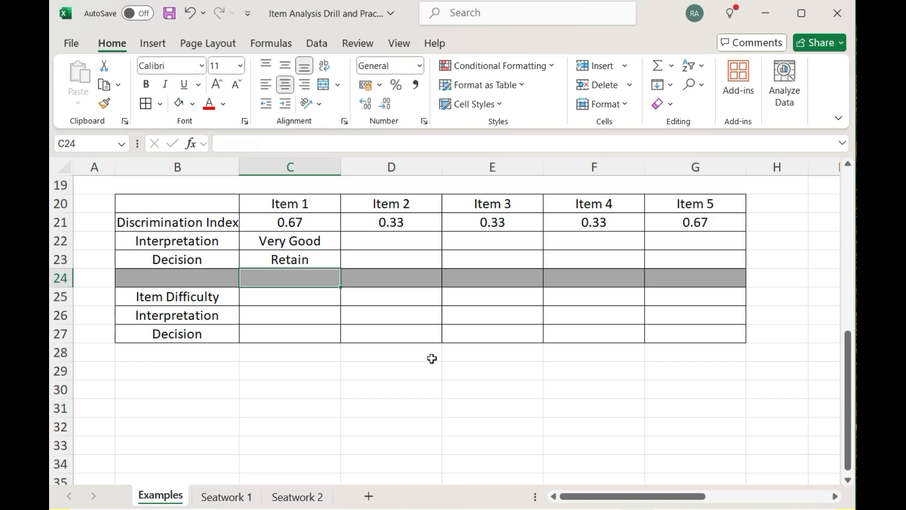
- Enter Item 2's discrimination interpretation as Good in D22 and its decision as Retain in D23
{"action": "left_click", "coordinate": [400, 243]}
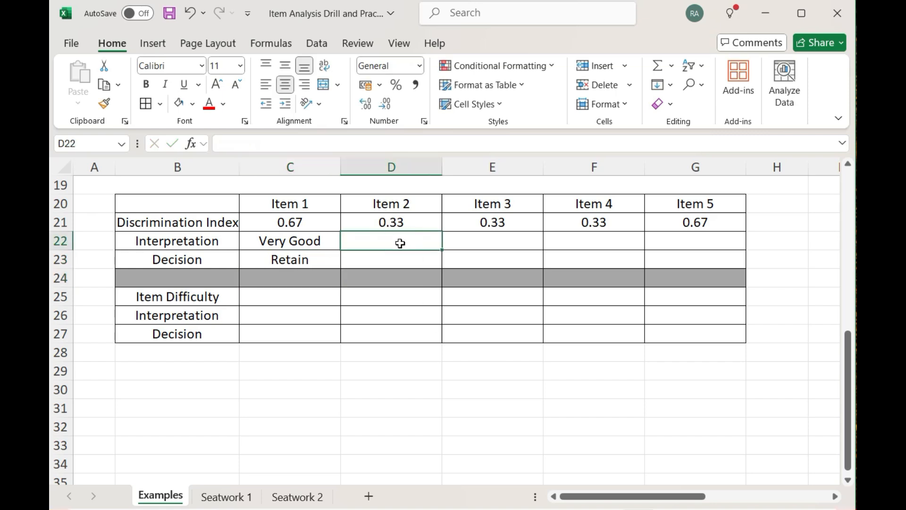
{"action": "type", "text": "Good"}
{"action": "key", "text": "Return"}
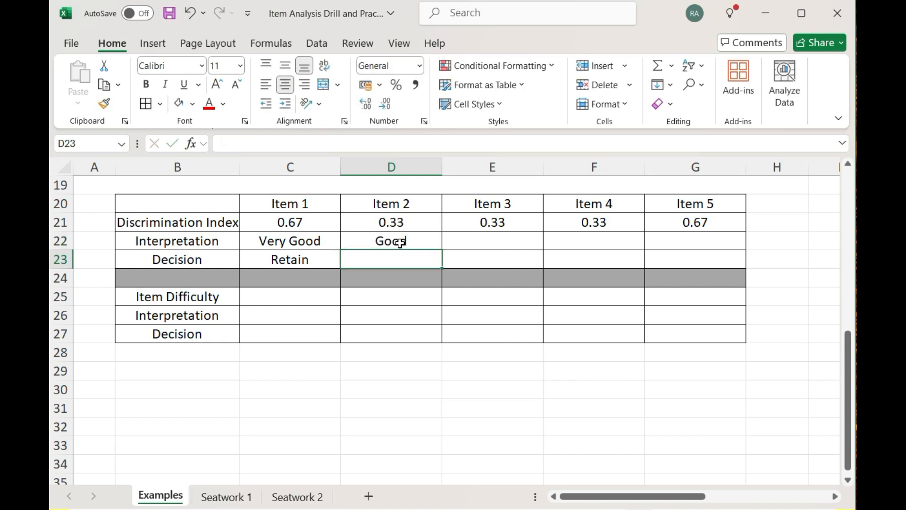
{"action": "type", "text": "Retain"}
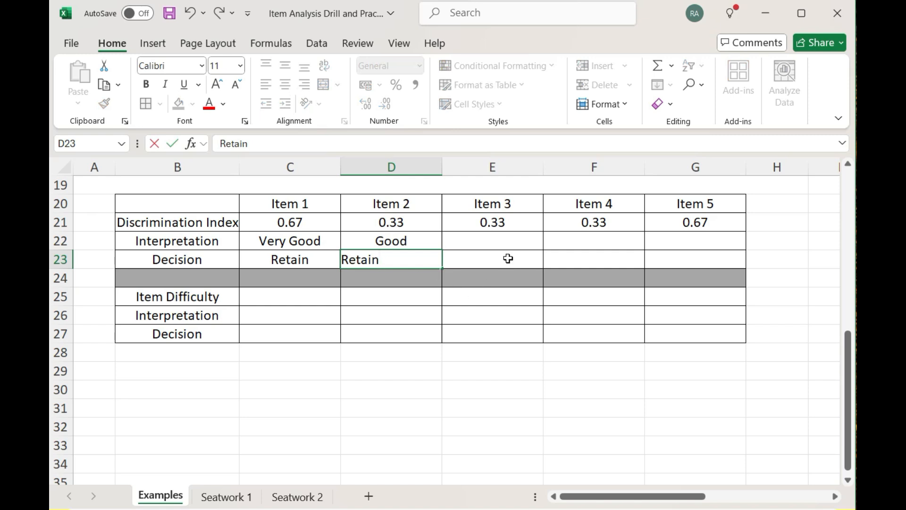
{"action": "left_click", "coordinate": [499, 226]}
- Enter Item 3's discrimination interpretation as Good in E22 and its decision as Retain in E23
{"action": "left_click", "coordinate": [503, 247]}
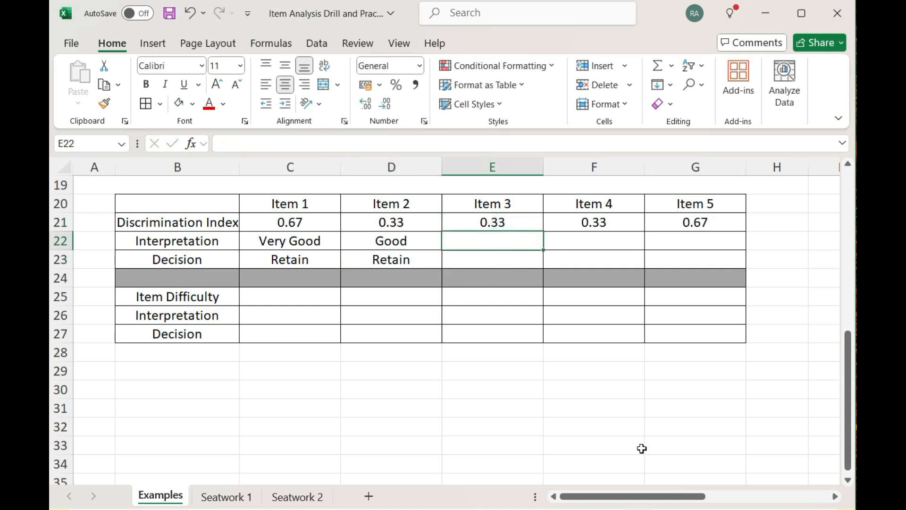
{"action": "type", "text": "Good"}
{"action": "key", "text": "Return"}
{"action": "type", "text": "Retain"}
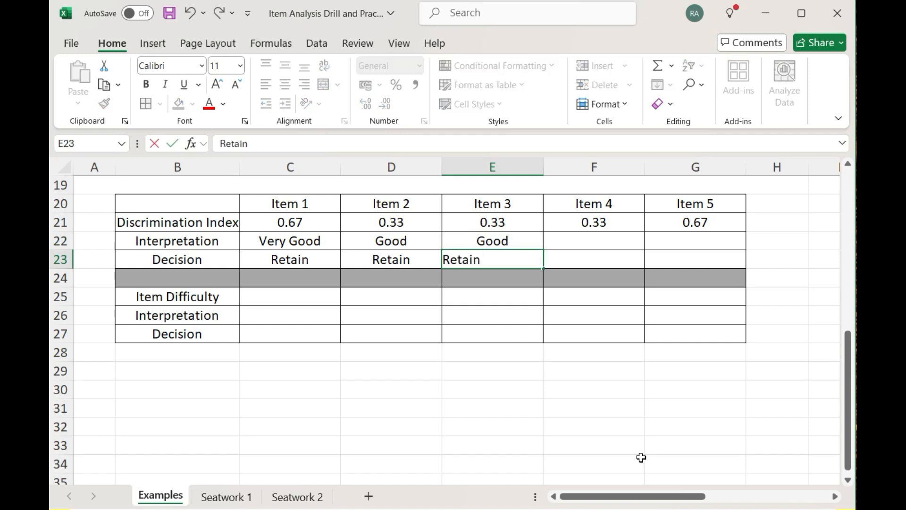
{"action": "key", "text": "ctrl+Return"}
- Enter Item 4's discrimination interpretation as Good in F22 and its decision as Retain in F23
{"action": "left_click", "coordinate": [590, 239]}
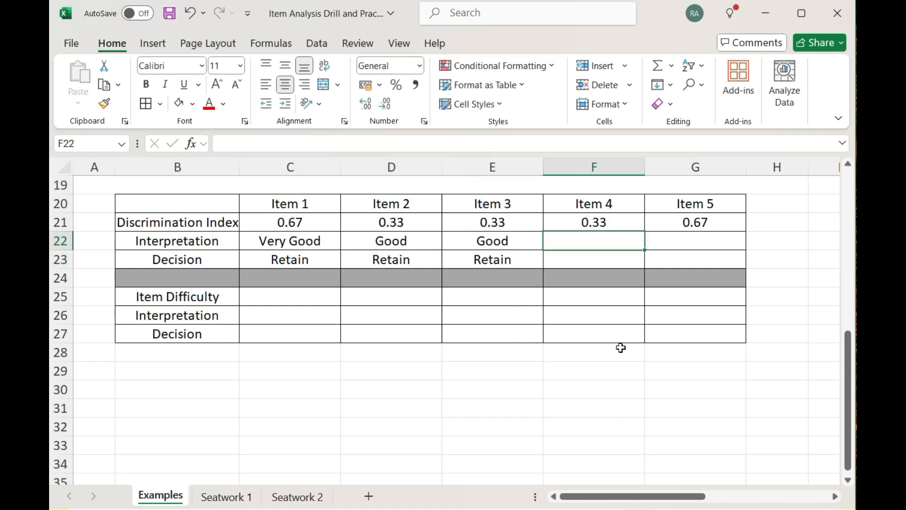
{"action": "type", "text": "Good"}
{"action": "key", "text": "Return"}
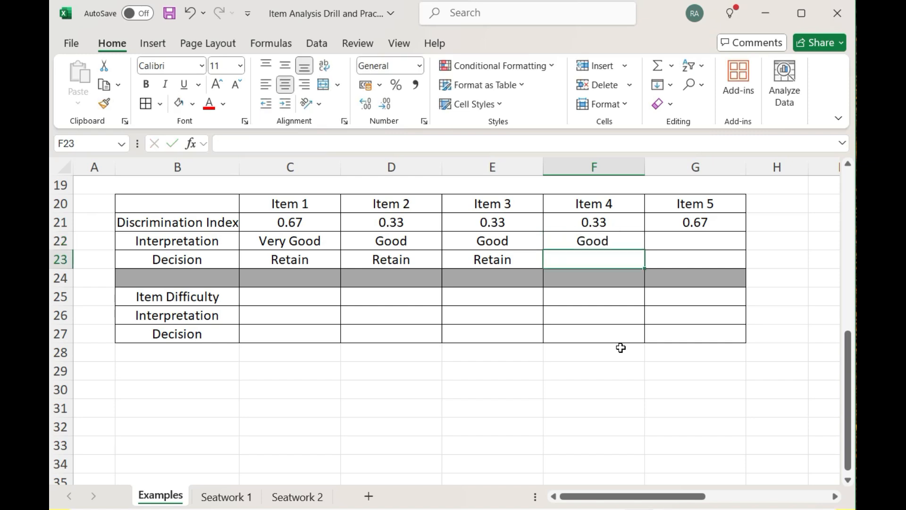
{"action": "type", "text": "retai"}
{"action": "key", "text": "BackSpace"}
{"action": "key", "text": "BackSpace"}
{"action": "key", "text": "BackSpace"}
{"action": "key", "text": "BackSpace"}
{"action": "key", "text": "BackSpace"}
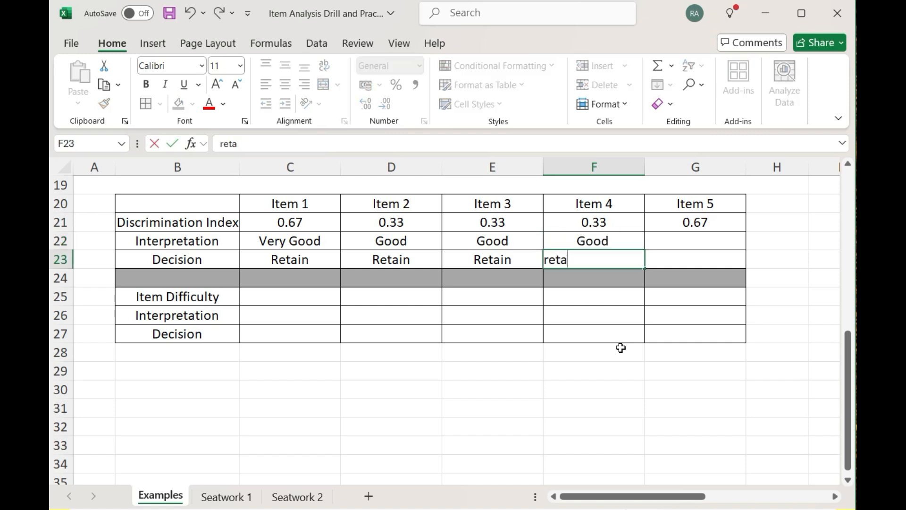
{"action": "type", "text": "Retain"}
{"action": "key", "text": "Return"}
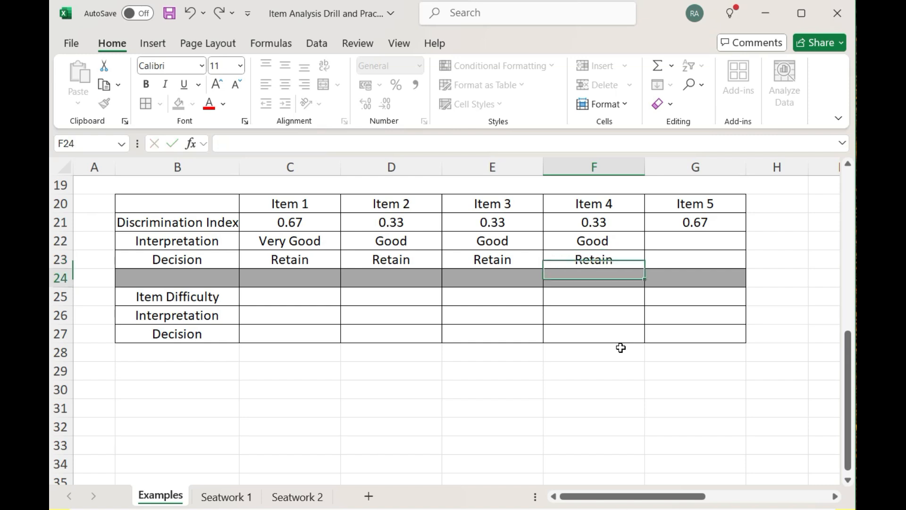
- Enter Item 5's discrimination interpretation as Very Good in G22 and its decision as Retain in G23
{"action": "left_click", "coordinate": [688, 239]}
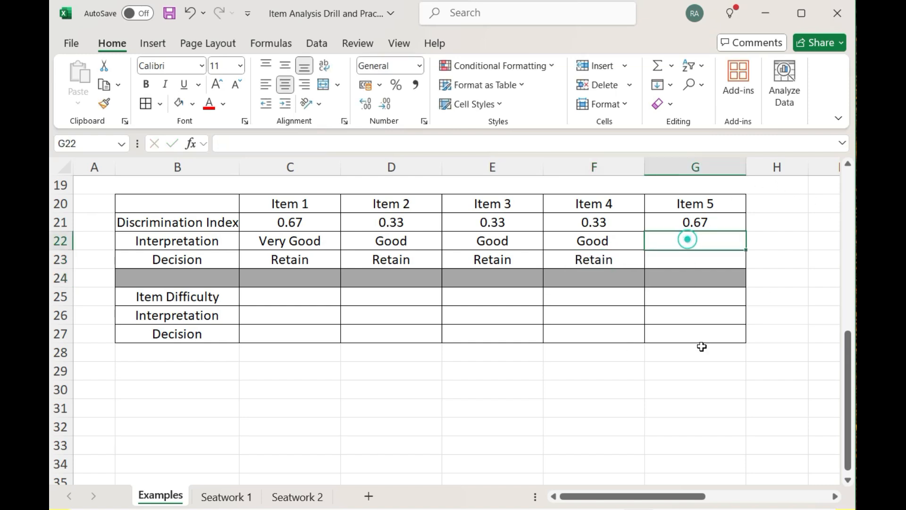
{"action": "type", "text": "Very"}
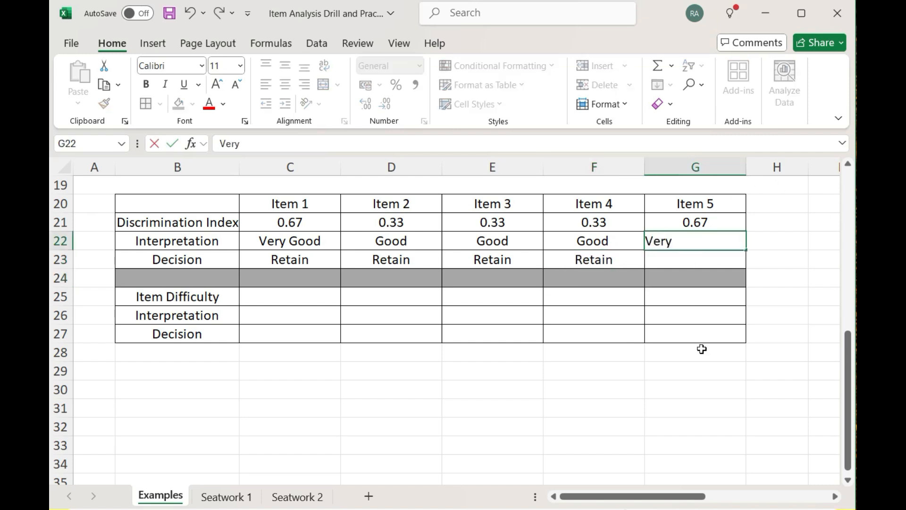
{"action": "type", "text": " Good"}
{"action": "key", "text": "Return"}
{"action": "type", "text": "Retain"}
{"action": "key", "text": "Return"}
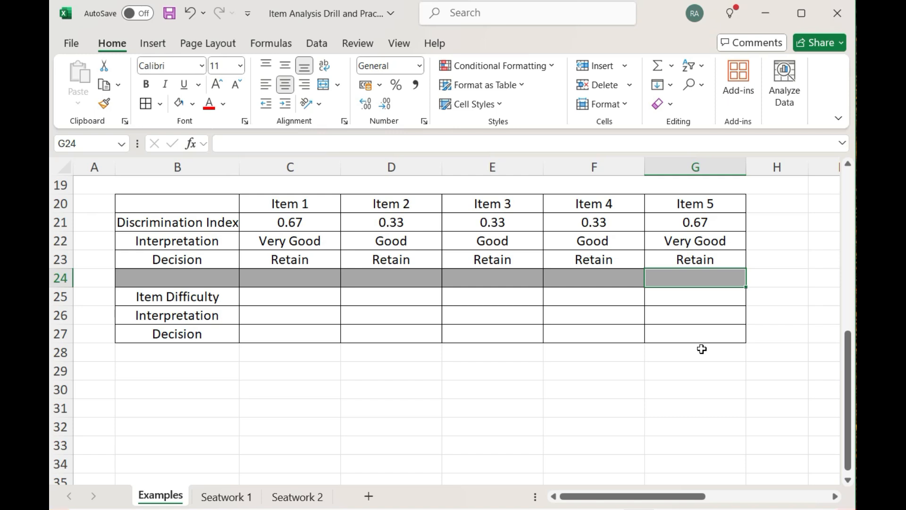
- Compute Item 1's difficulty index in C25 as the average of its pH and pL with the formula =(C7+C16)/2
{"action": "left_click", "coordinate": [322, 298]}
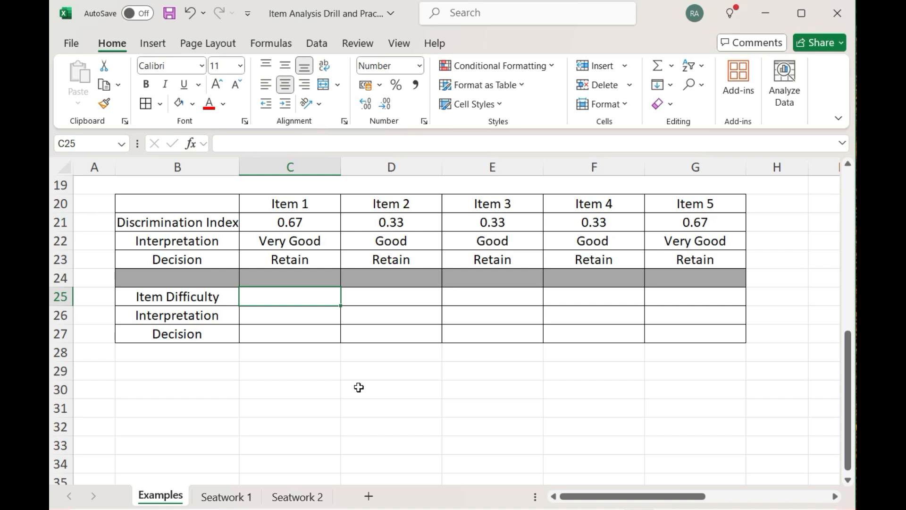
{"action": "scroll", "coordinate": [359, 387], "scroll_direction": "up", "scroll_amount": 4}
{"action": "scroll", "coordinate": [359, 387], "scroll_direction": "down", "scroll_amount": 3}
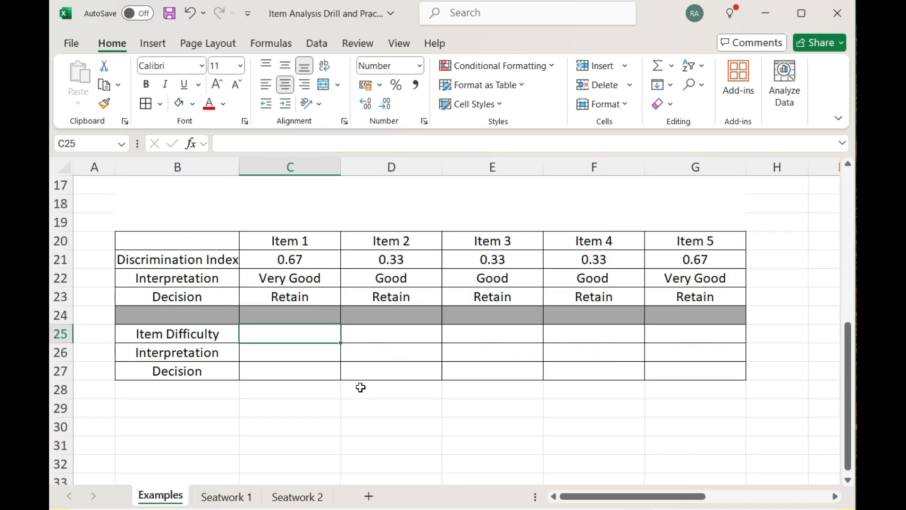
{"action": "type", "text": "="}
{"action": "scroll", "coordinate": [361, 387], "scroll_direction": "up", "scroll_amount": 5}
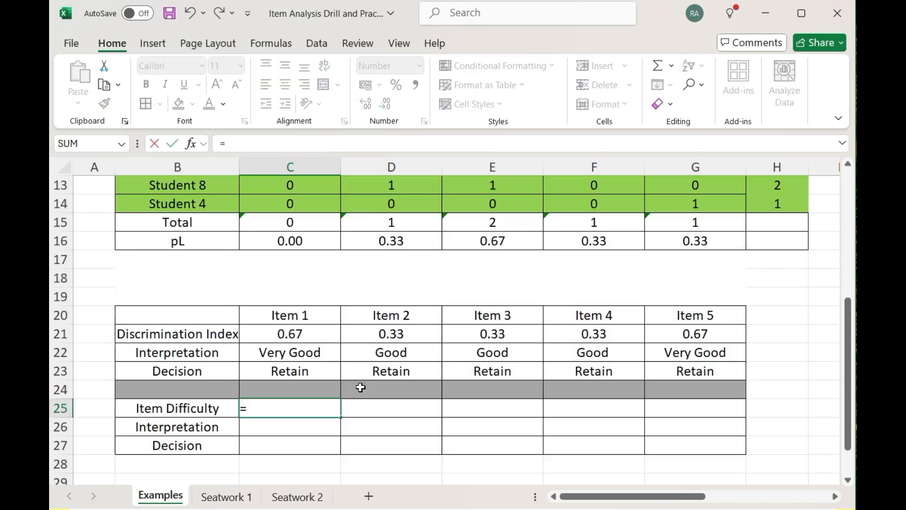
{"action": "left_click", "coordinate": [289, 303]}
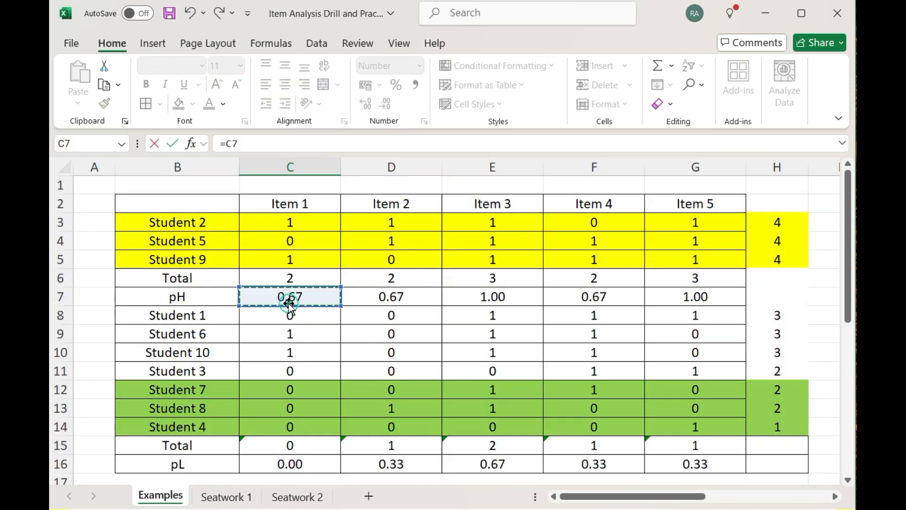
{"action": "key", "text": "BackSpace"}
{"action": "key", "text": "BackSpace"}
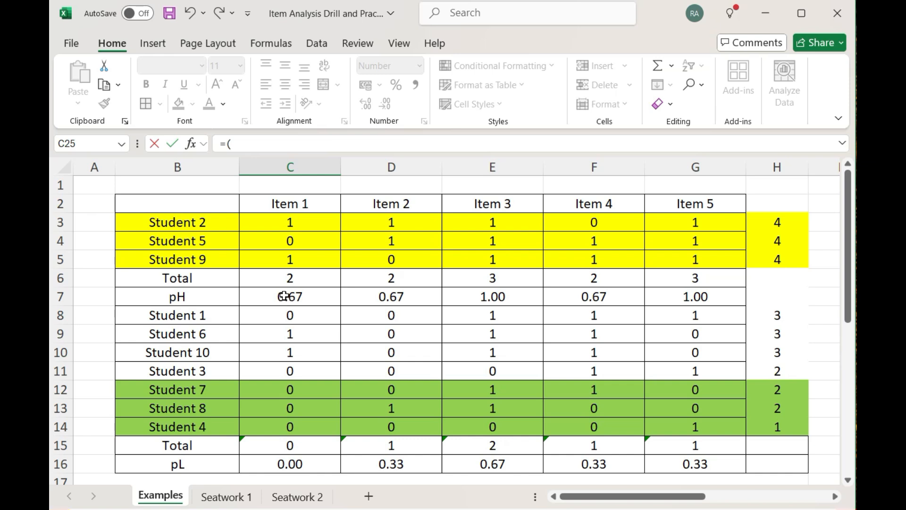
{"action": "left_click", "coordinate": [284, 296]}
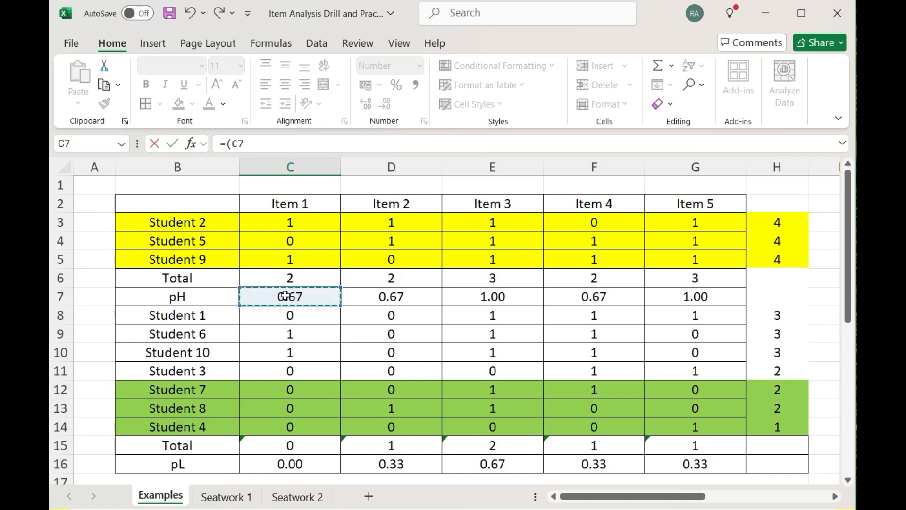
{"action": "type", "text": "+"}
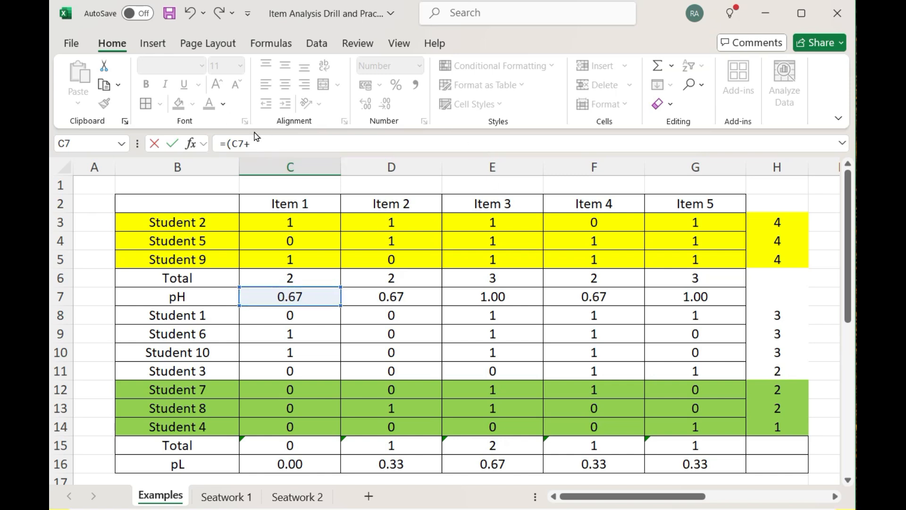
{"action": "left_click", "coordinate": [302, 465]}
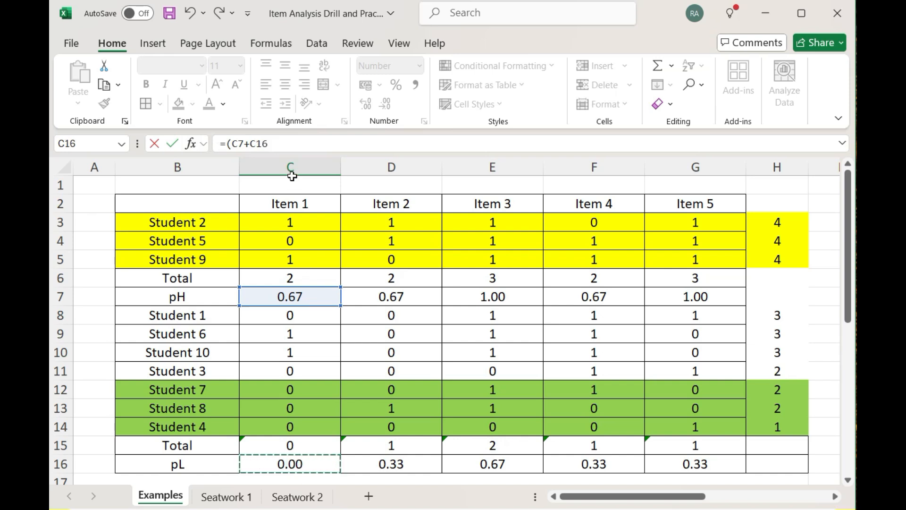
{"action": "left_click", "coordinate": [306, 146]}
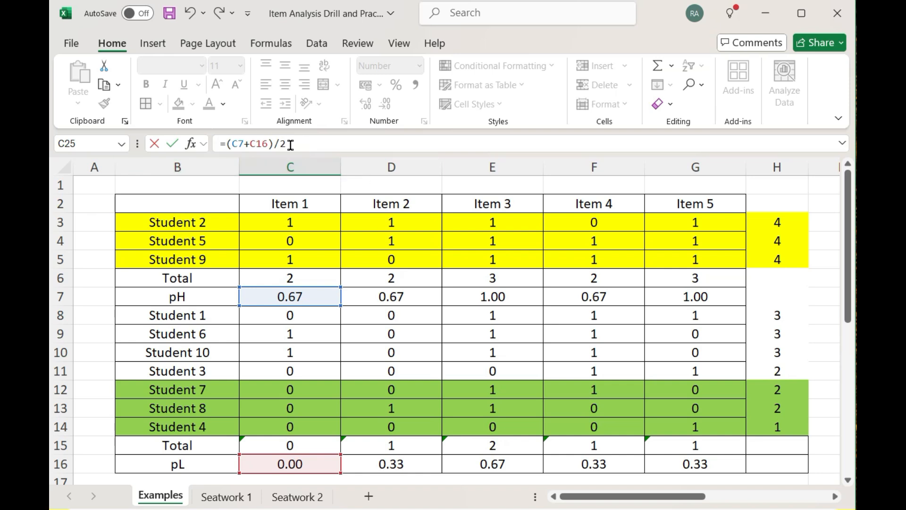
{"action": "scroll", "coordinate": [562, 257], "scroll_direction": "down", "scroll_amount": 6}
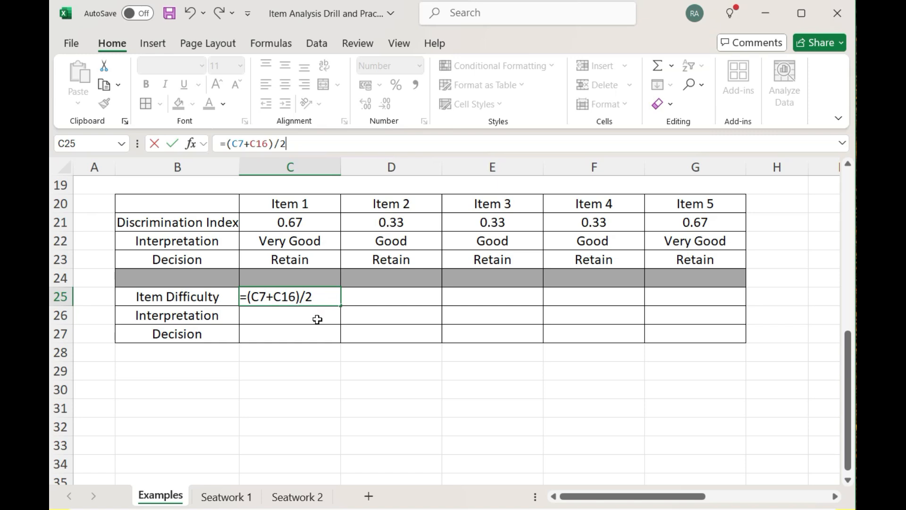
{"action": "key", "text": "Return"}
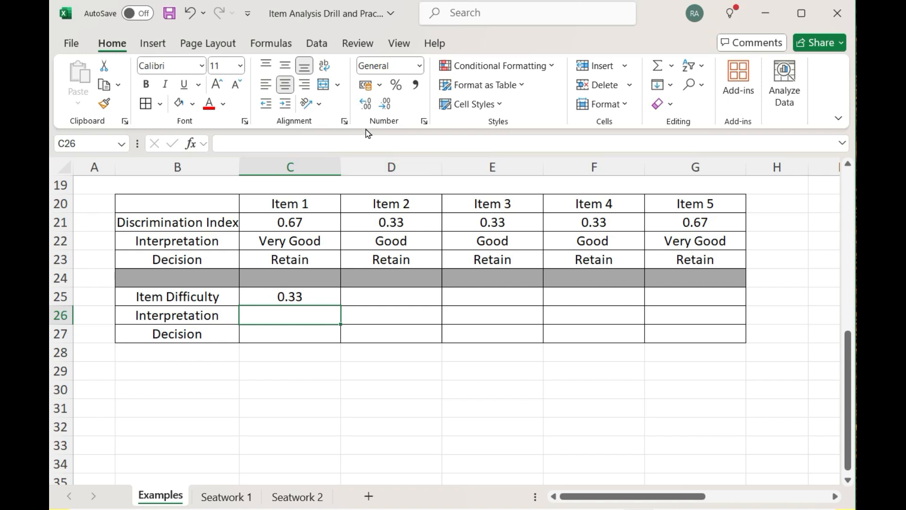
- Fill the item difficulty formula from C25 across to G25 and review Item 1's pL and difficulty formulas
{"action": "left_click", "coordinate": [311, 290]}
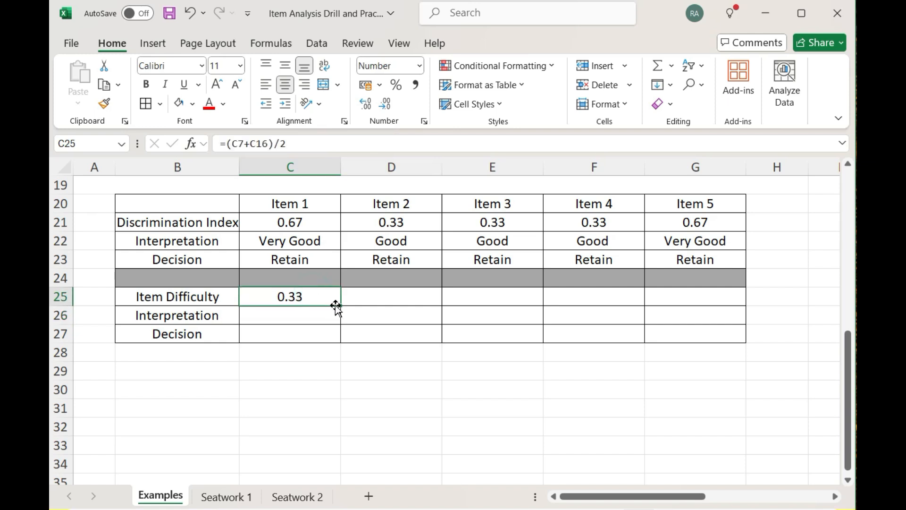
{"action": "left_click_drag", "start_coordinate": [339, 304], "coordinate": [724, 314]}
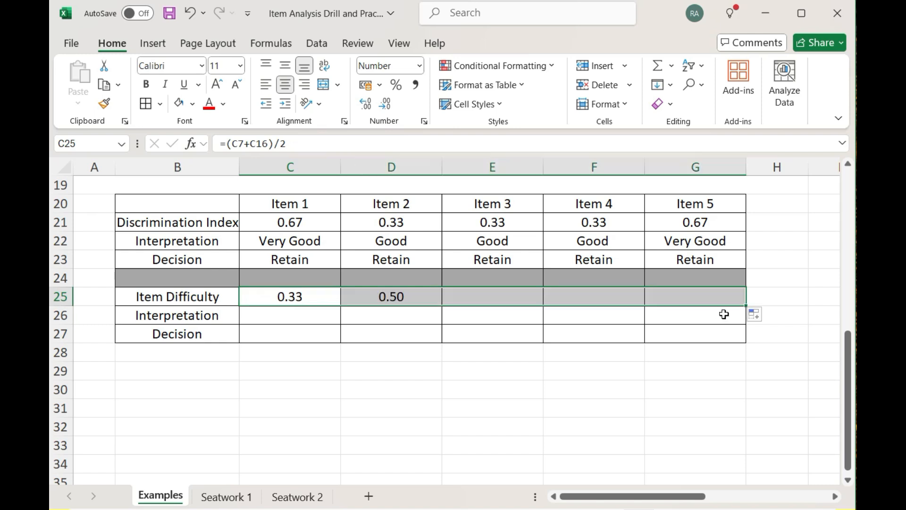
{"action": "left_click", "coordinate": [663, 412]}
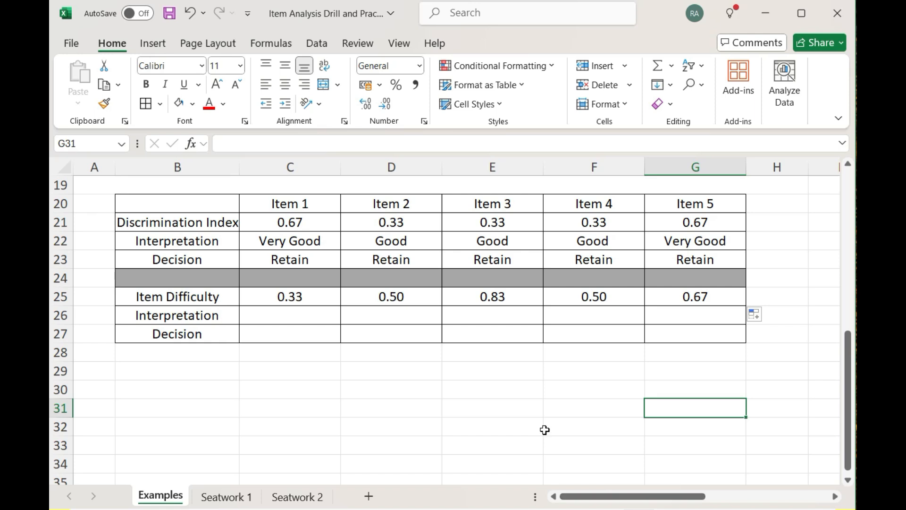
{"action": "left_click", "coordinate": [320, 293]}
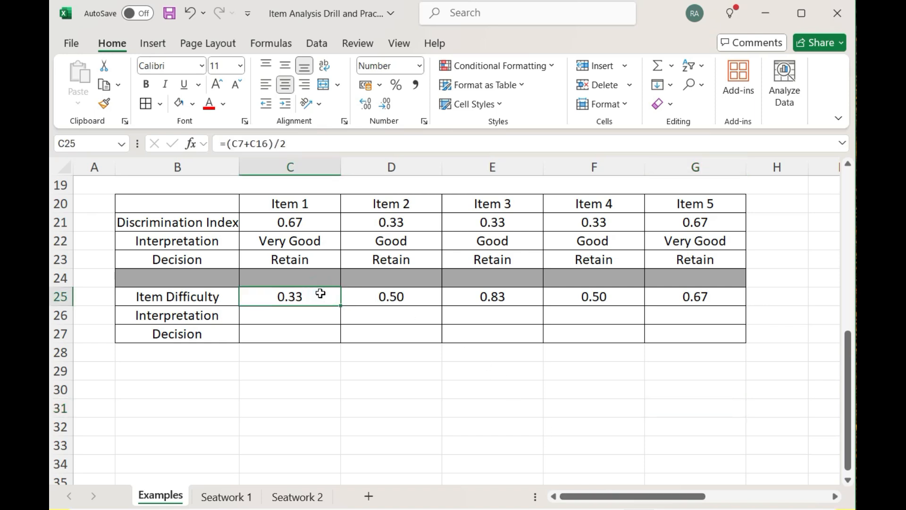
{"action": "scroll", "coordinate": [320, 293], "scroll_direction": "up", "scroll_amount": 3}
{"action": "left_click", "coordinate": [308, 315]}
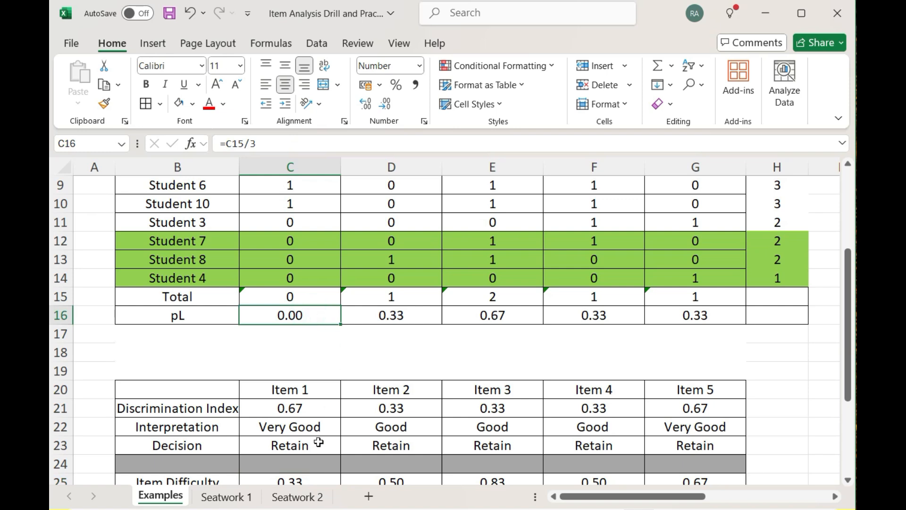
{"action": "scroll", "coordinate": [319, 442], "scroll_direction": "down", "scroll_amount": 1}
{"action": "left_click", "coordinate": [314, 409]}
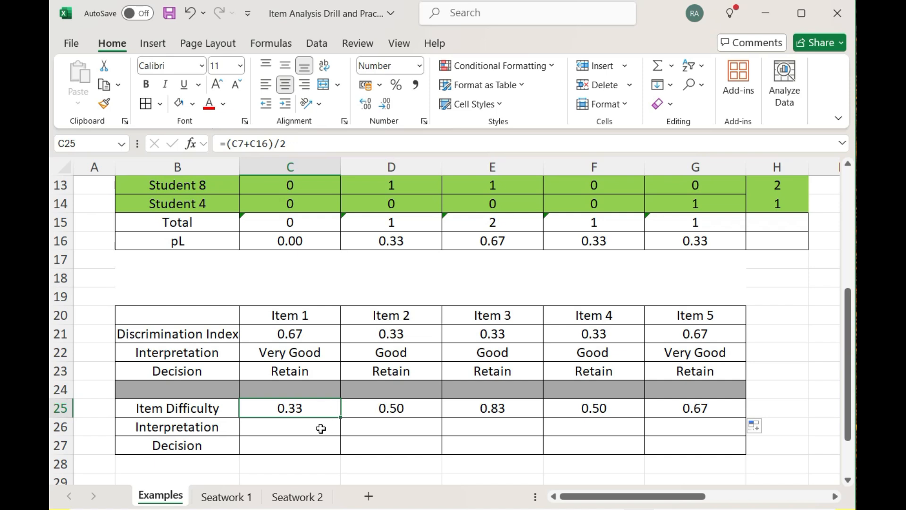
- Check the Difficulty Index reference table and enter Item 1's interpretation as Moderate in C26 and its decision as Accept in C27
{"action": "left_click", "coordinate": [321, 427]}
{"action": "left_click_drag", "start_coordinate": [659, 499], "coordinate": [782, 499]}
{"action": "scroll", "coordinate": [780, 454], "scroll_direction": "up", "scroll_amount": 3}
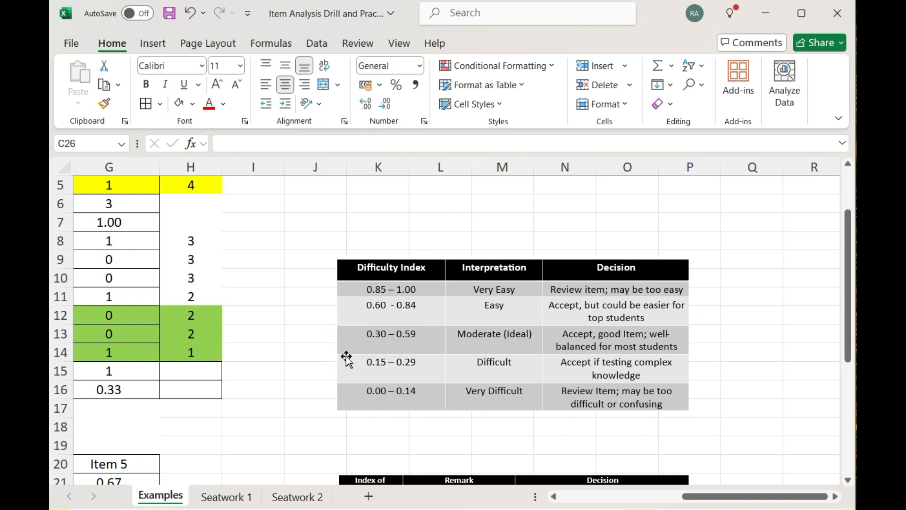
{"action": "left_click_drag", "start_coordinate": [723, 501], "coordinate": [704, 499]}
{"action": "scroll", "coordinate": [434, 415], "scroll_direction": "down", "scroll_amount": 3}
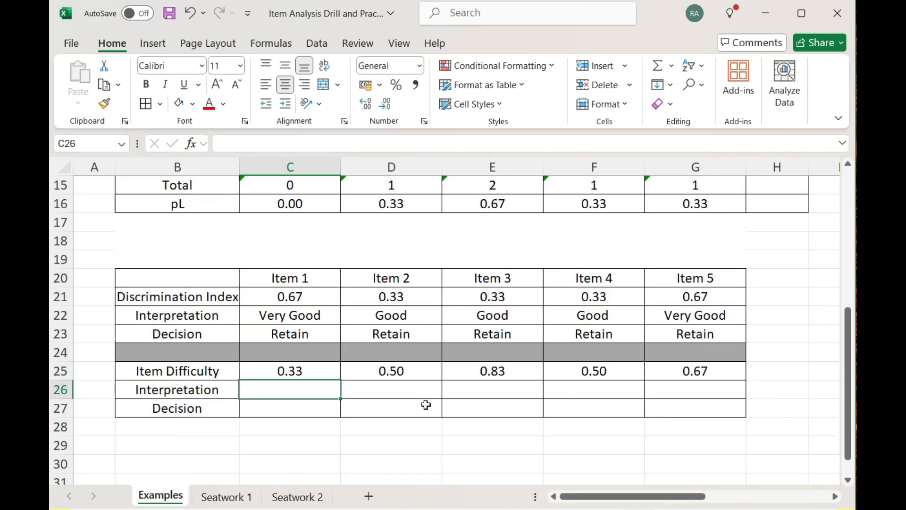
{"action": "scroll", "coordinate": [428, 407], "scroll_direction": "down", "scroll_amount": 1}
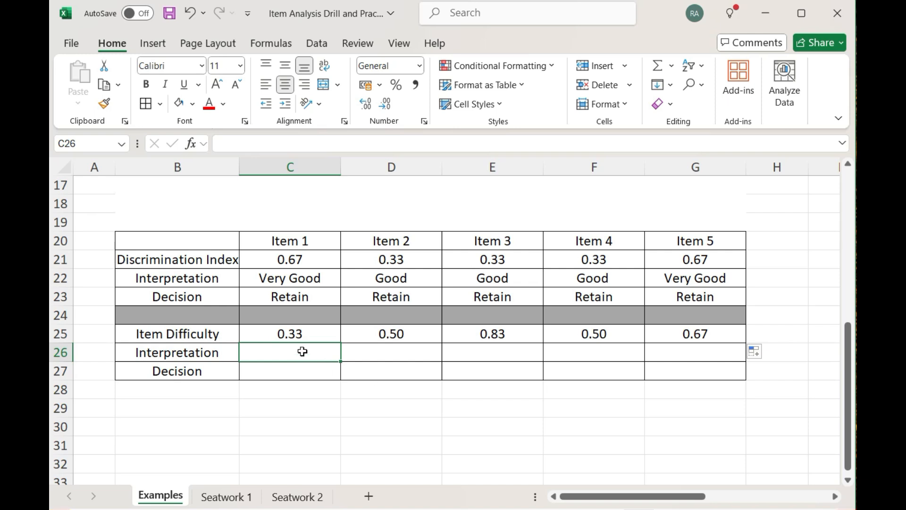
{"action": "type", "text": "Moderate"}
{"action": "key", "text": "Return"}
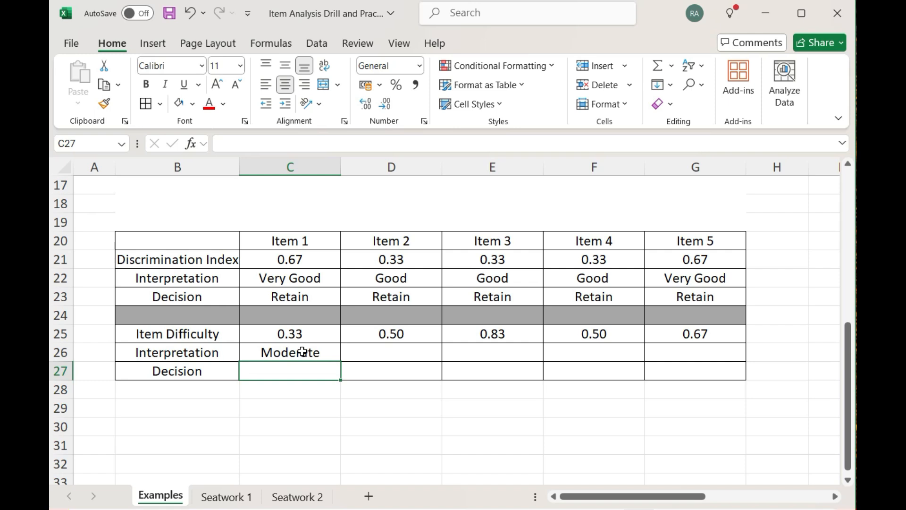
{"action": "type", "text": "Accc"}
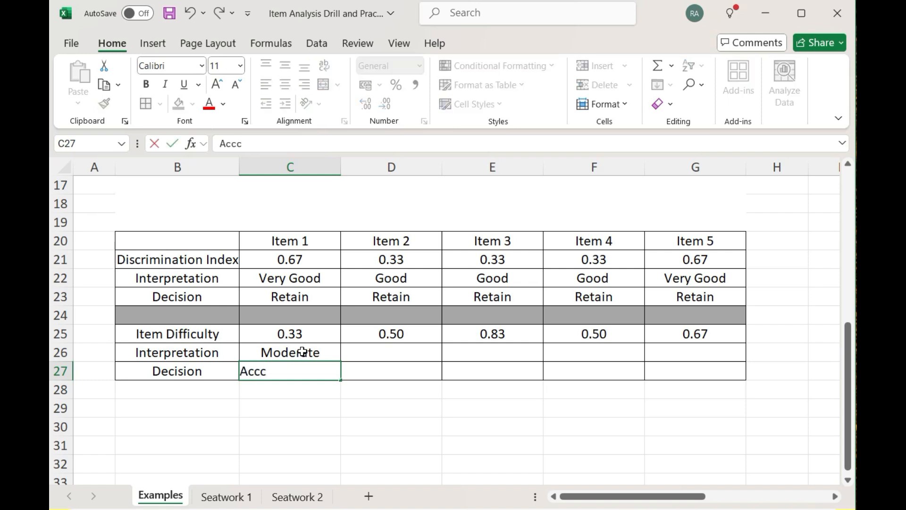
{"action": "key", "text": "BackSpace"}
{"action": "type", "text": "ept"}
{"action": "key", "text": "BackSpace"}
{"action": "type", "text": "pt"}
{"action": "key", "text": "Tab"}
- Enter Item 2's difficulty interpretation as Moderate in D26 and its decision as Accept in D27
{"action": "left_click", "coordinate": [374, 348]}
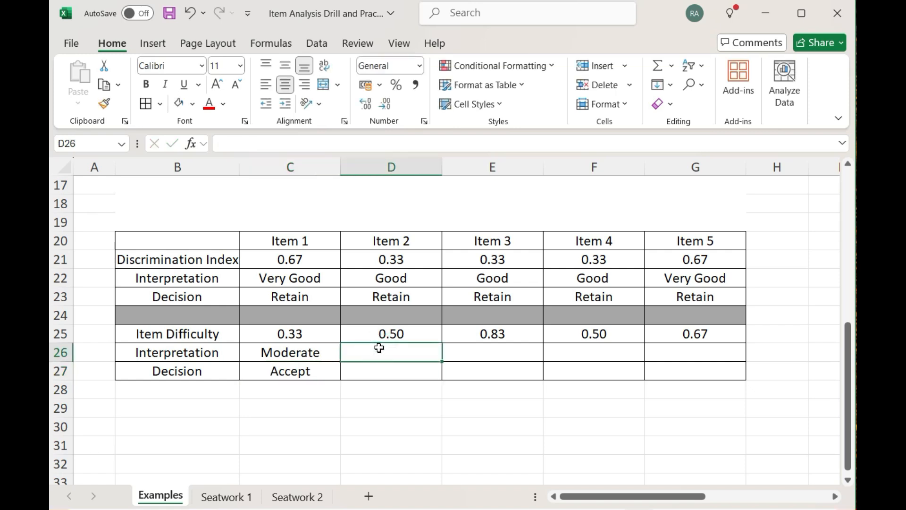
{"action": "type", "text": "Moderate"}
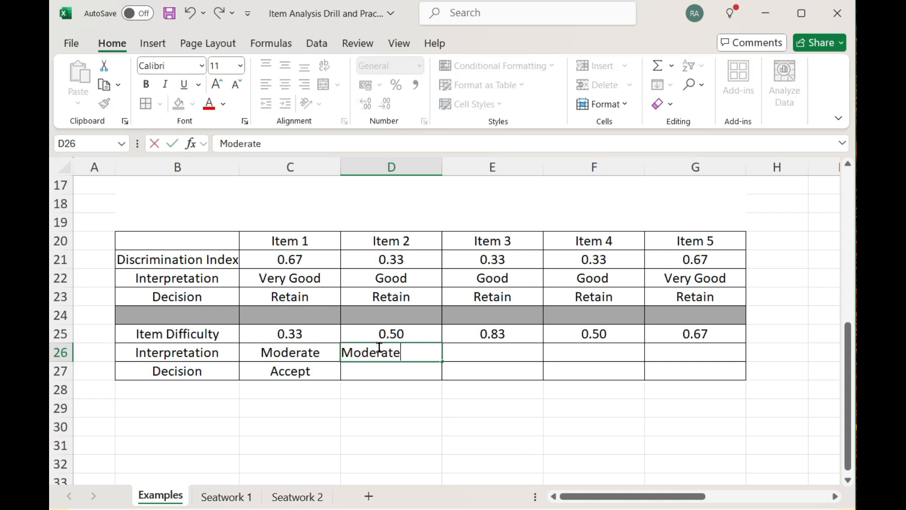
{"action": "key", "text": "Return"}
{"action": "type", "text": "Accept"}
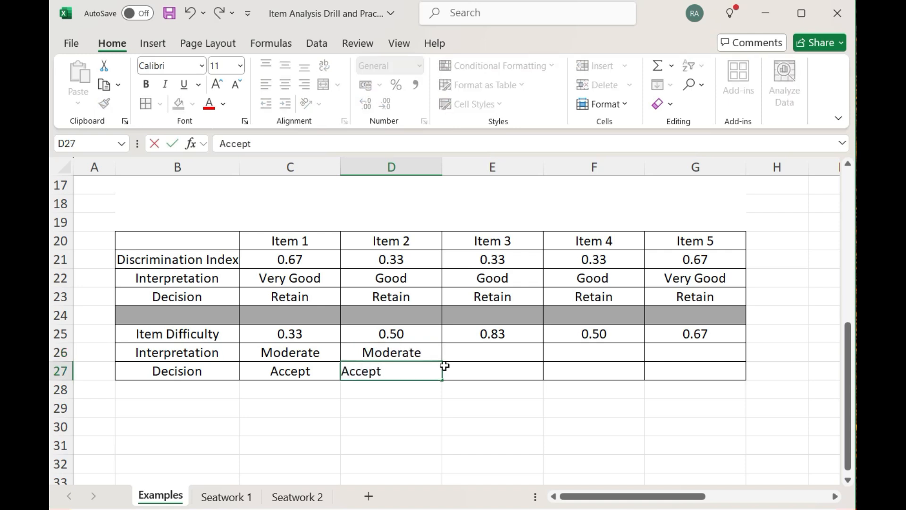
{"action": "left_click", "coordinate": [479, 411]}
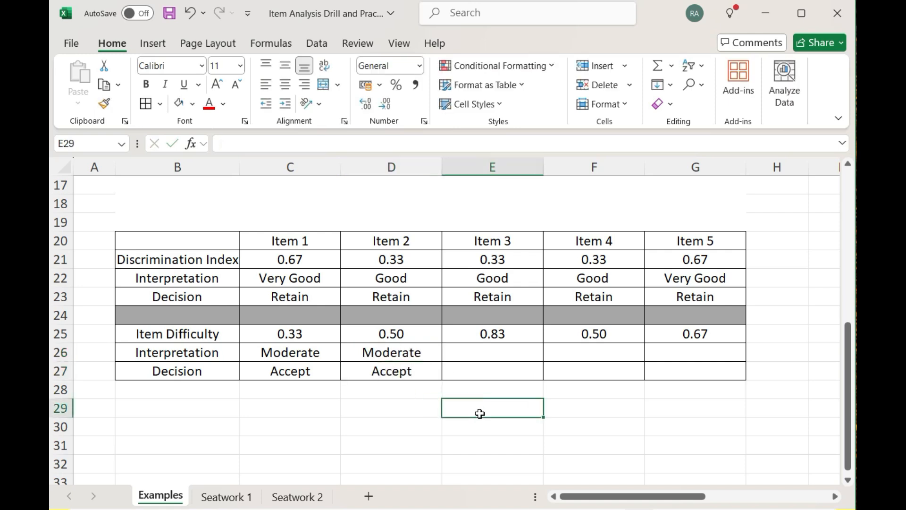
- Enter Item 3's difficulty interpretation as Easy in E26 and its decision as Accept in E27
{"action": "left_click", "coordinate": [482, 354]}
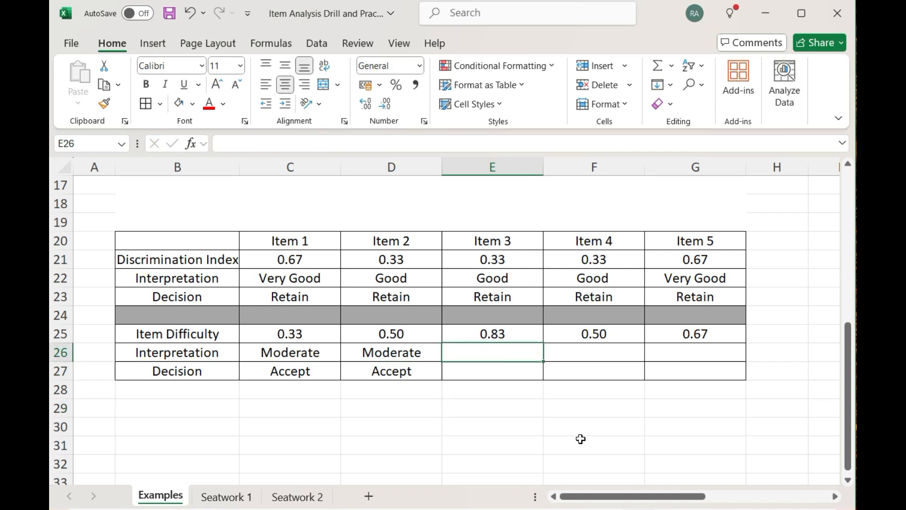
{"action": "type", "text": "Easy"}
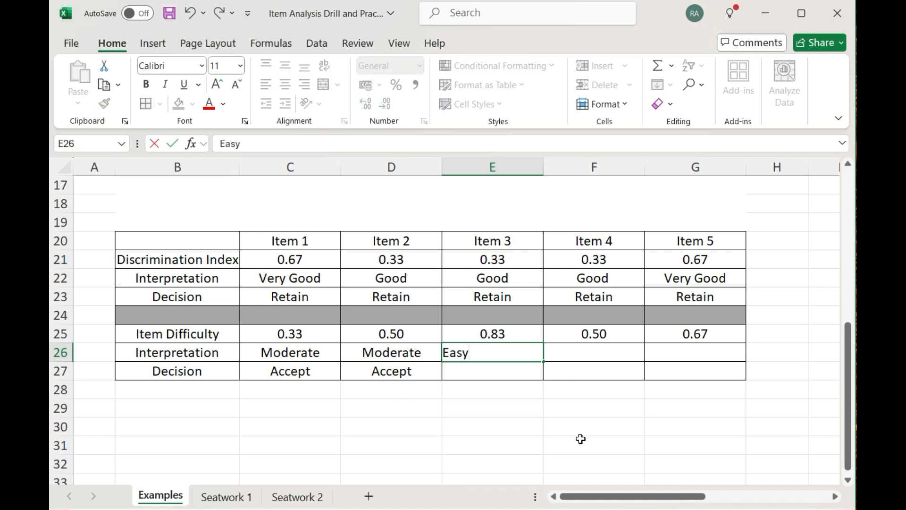
{"action": "key", "text": "Return"}
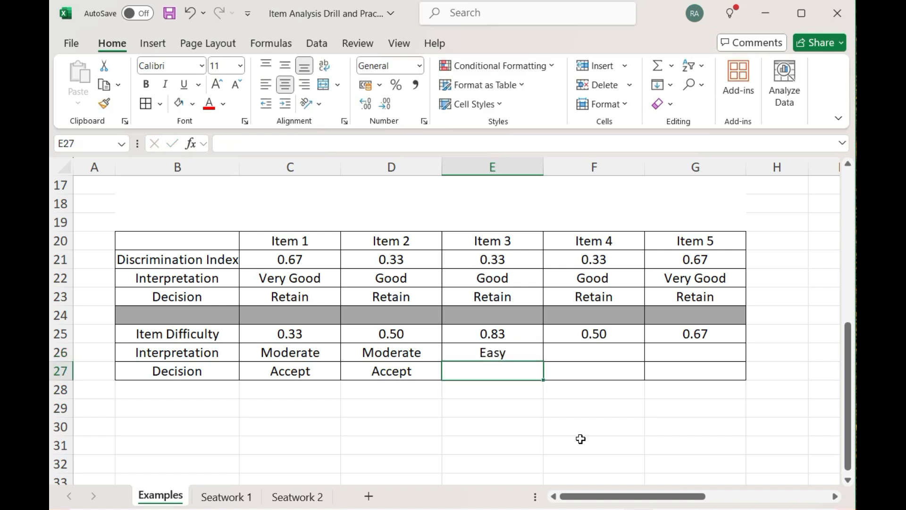
{"action": "type", "text": "Accept"}
{"action": "key", "text": "Return"}
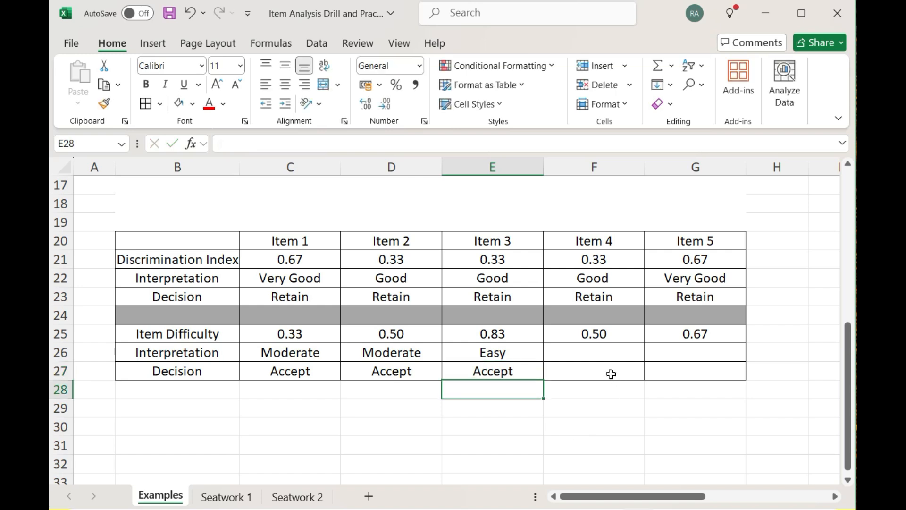
- Enter Item 4's difficulty interpretation as Moderate in F26 and its decision as Accept in F27
{"action": "left_click", "coordinate": [603, 352]}
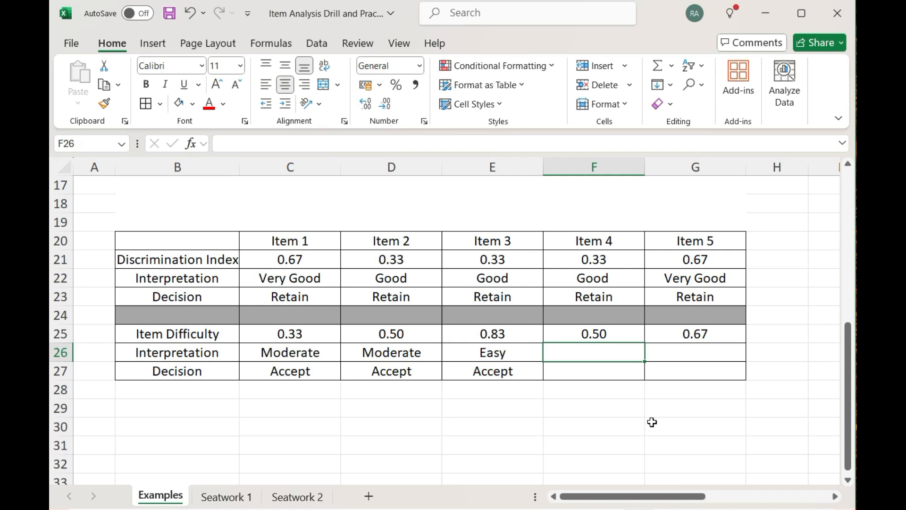
{"action": "type", "text": "Moderate"}
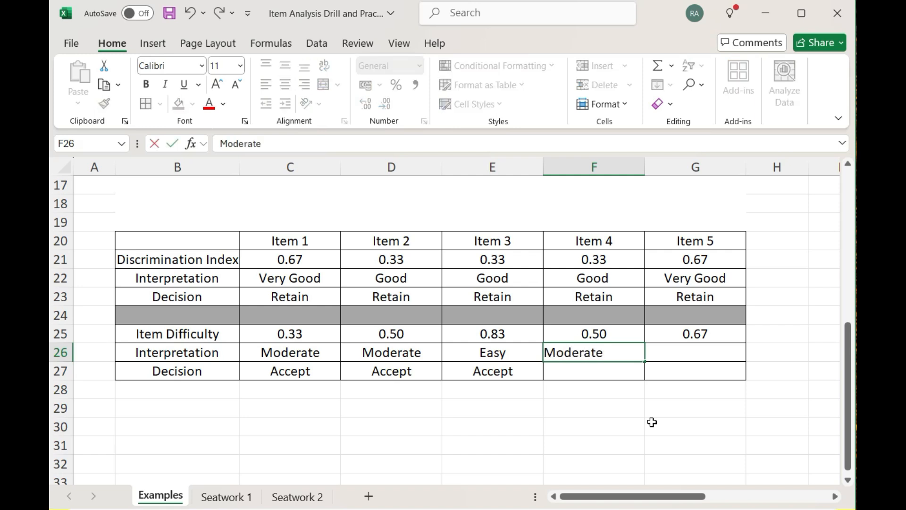
{"action": "key", "text": "Return"}
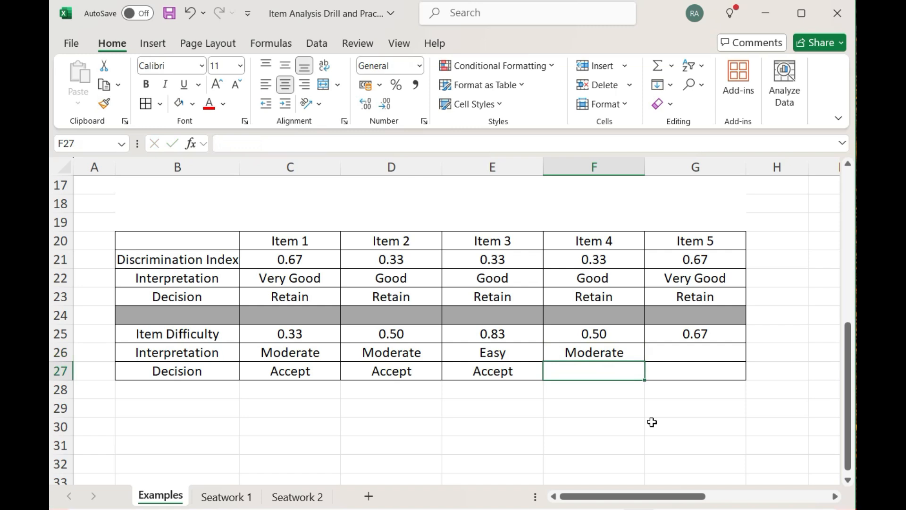
{"action": "type", "text": "Accept"}
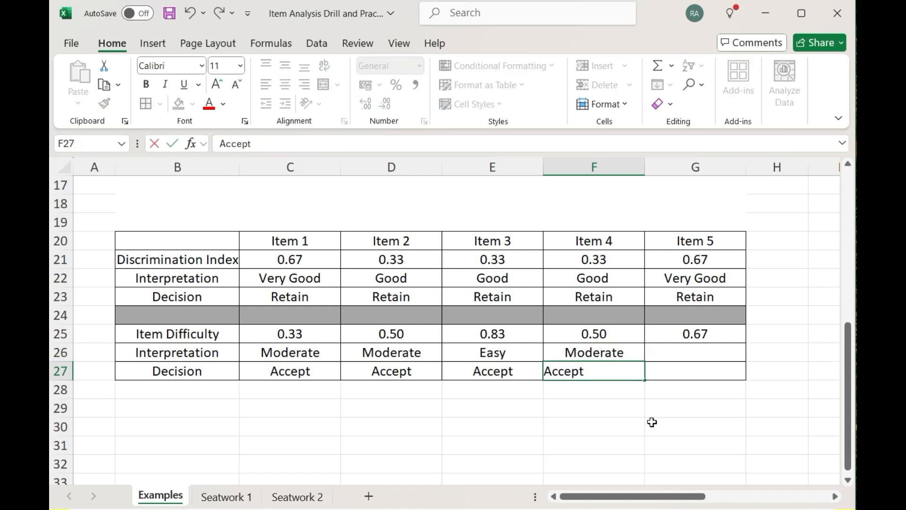
{"action": "key", "text": "Return"}
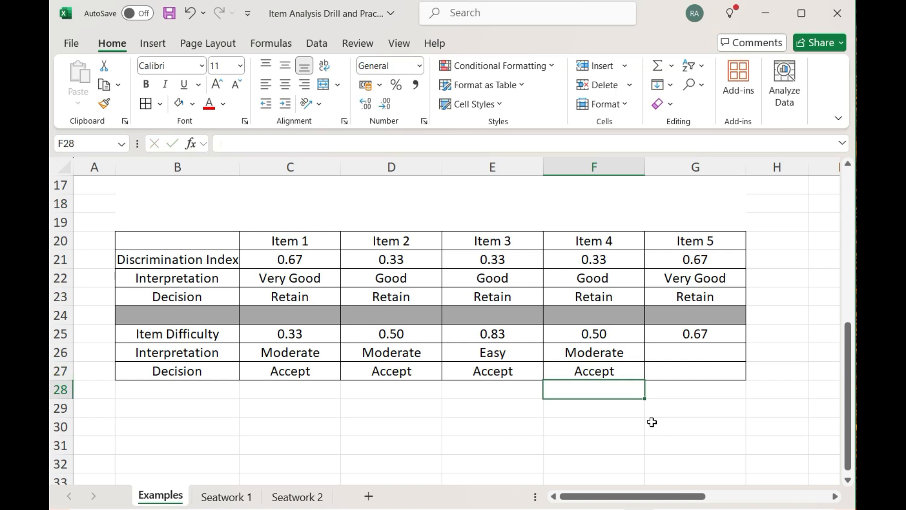
- Enter Item 5's difficulty interpretation as Easy in G26 and its decision as Accept in G27
{"action": "left_click", "coordinate": [677, 358]}
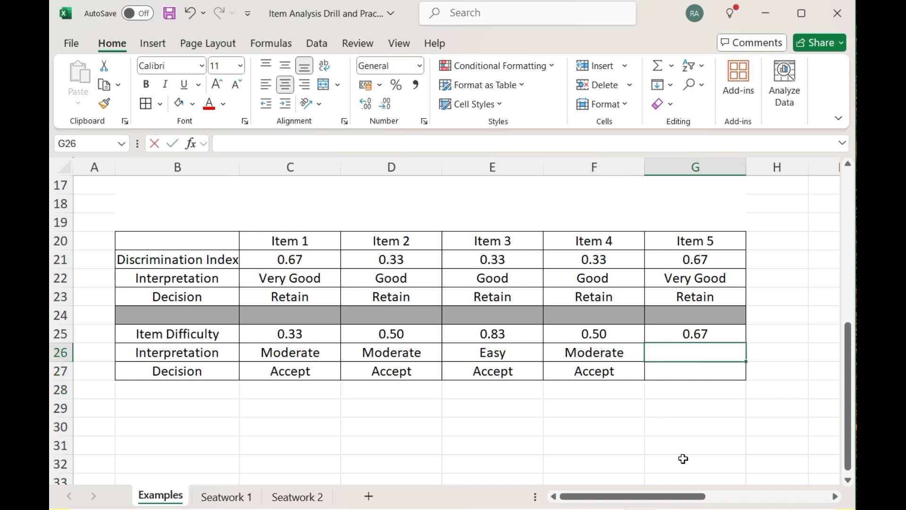
{"action": "type", "text": "Easy"}
{"action": "key", "text": "Return"}
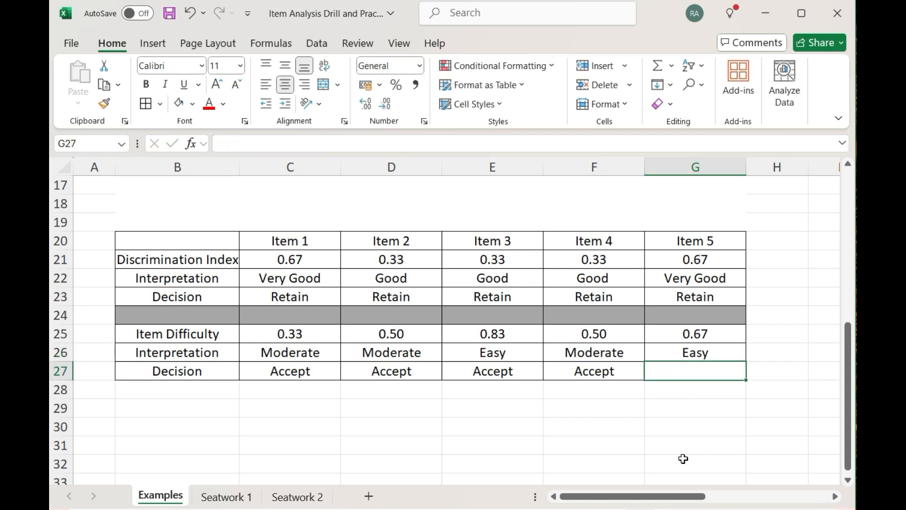
{"action": "type", "text": "Accept"}
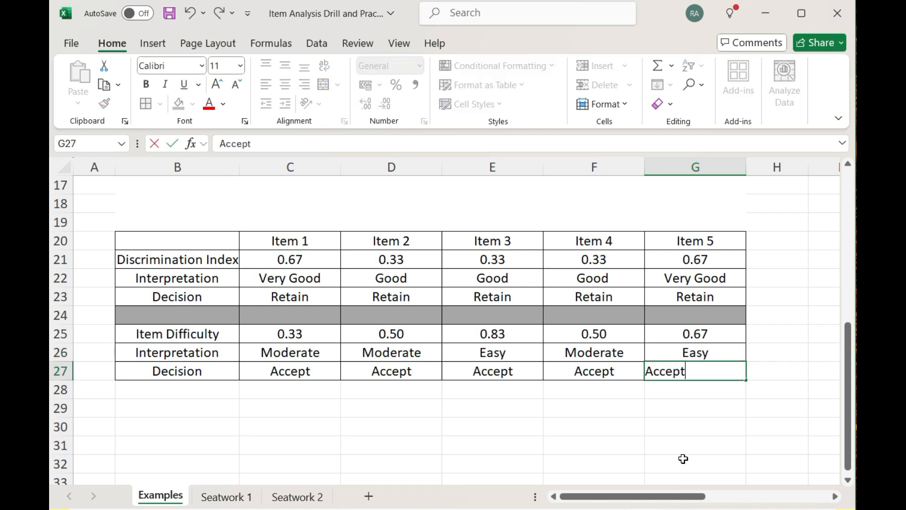
{"action": "left_click", "coordinate": [684, 459]}
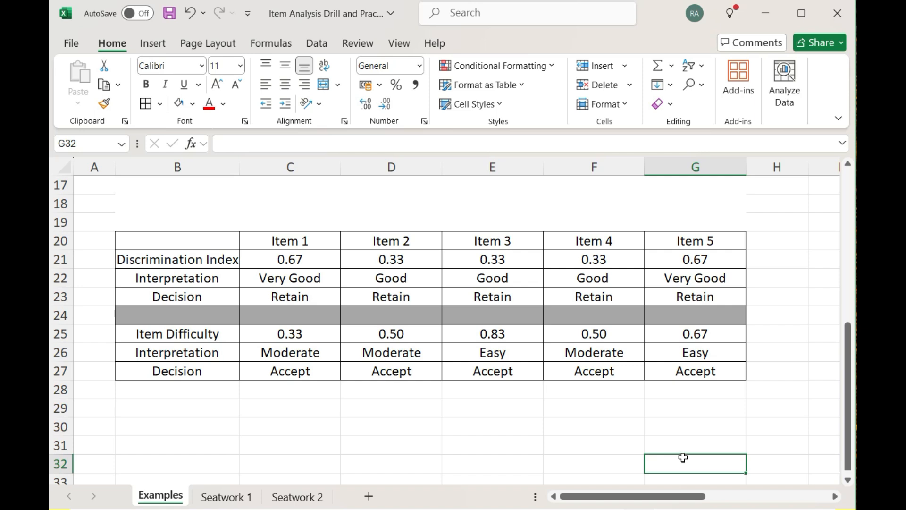
{"action": "scroll", "coordinate": [684, 458], "scroll_direction": "up", "scroll_amount": 5}
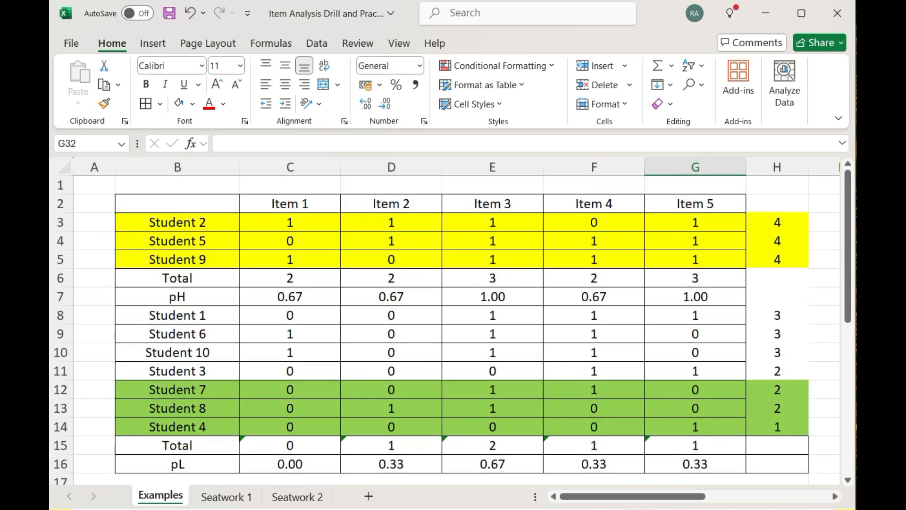